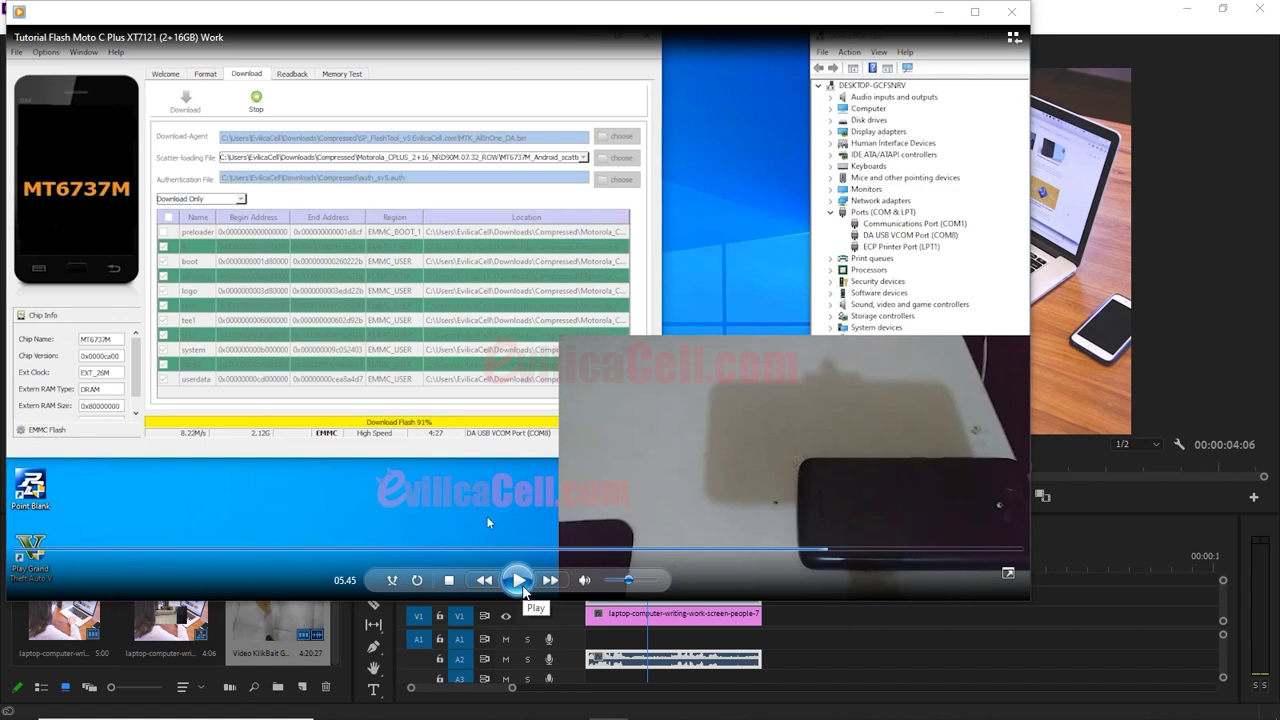
Play and pause the phone tutorial in Windows Media Player, then minimize the player
{"action": "left_click", "coordinate": [524, 592]}
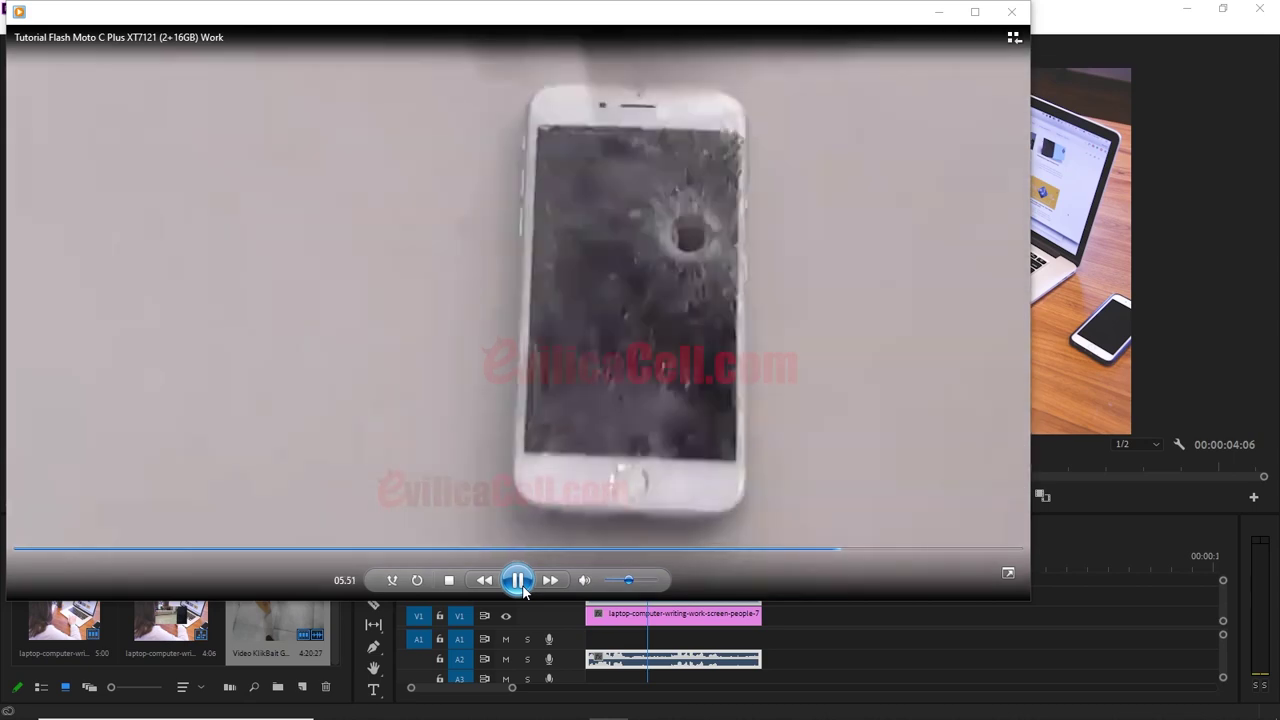
{"action": "left_click", "coordinate": [518, 582]}
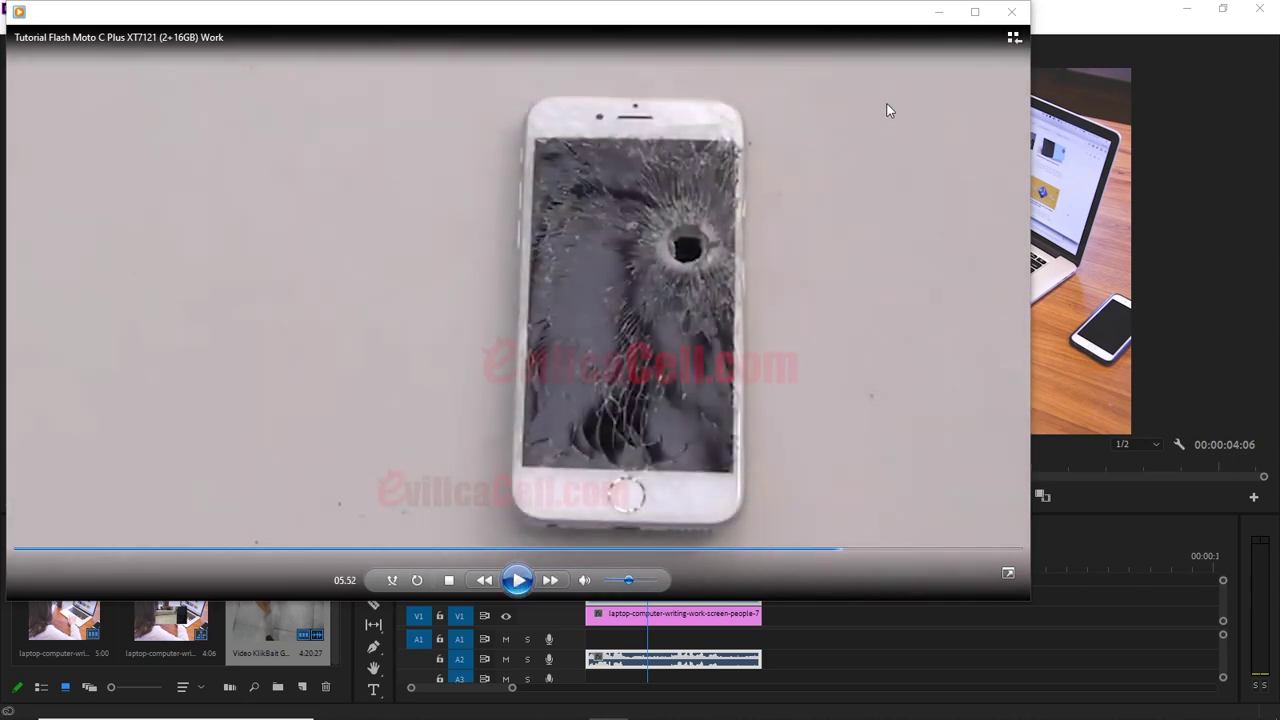
{"action": "left_click", "coordinate": [938, 12]}
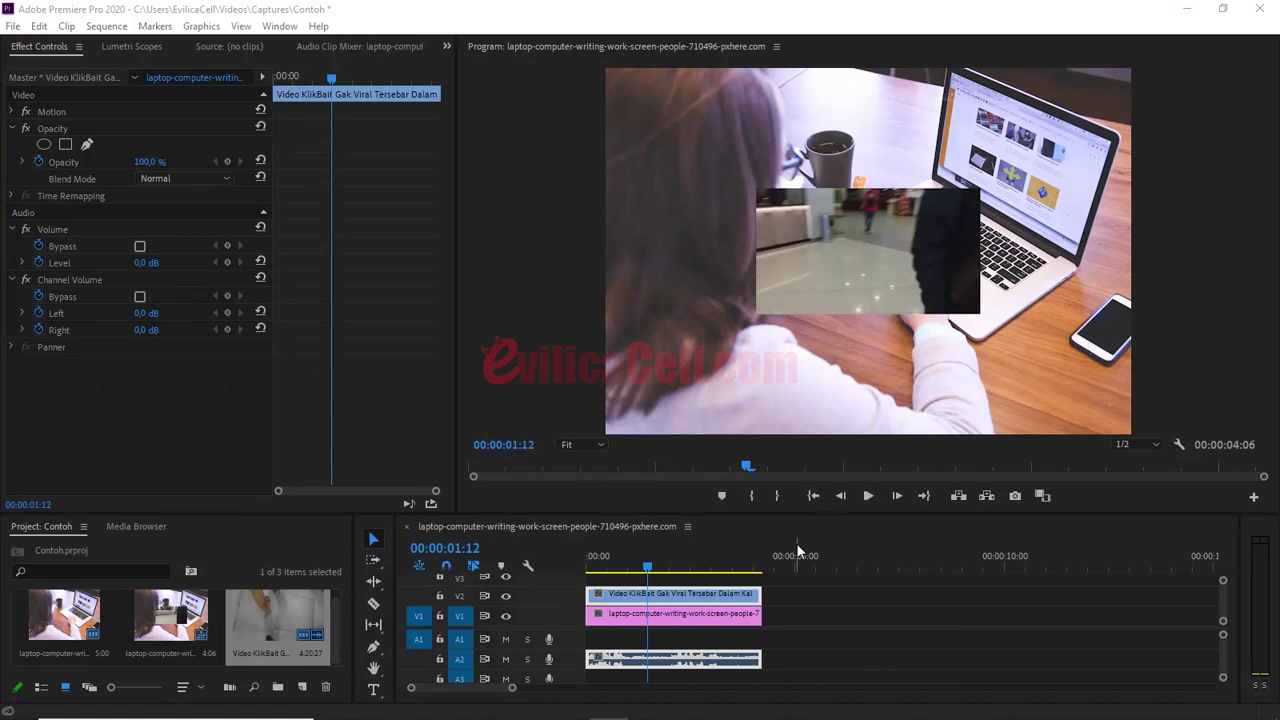
{"action": "left_click", "coordinate": [601, 568]}
{"action": "left_click_drag", "start_coordinate": [601, 572], "coordinate": [576, 574]}
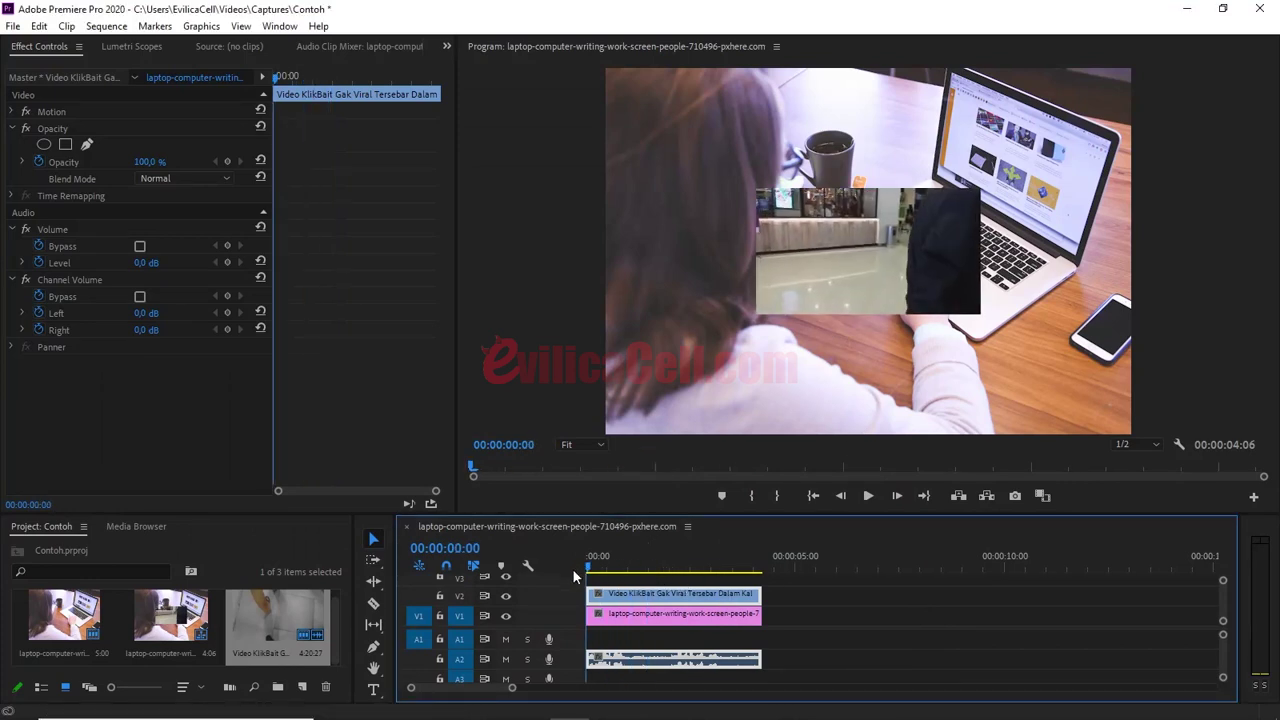
{"action": "left_click", "coordinate": [827, 623]}
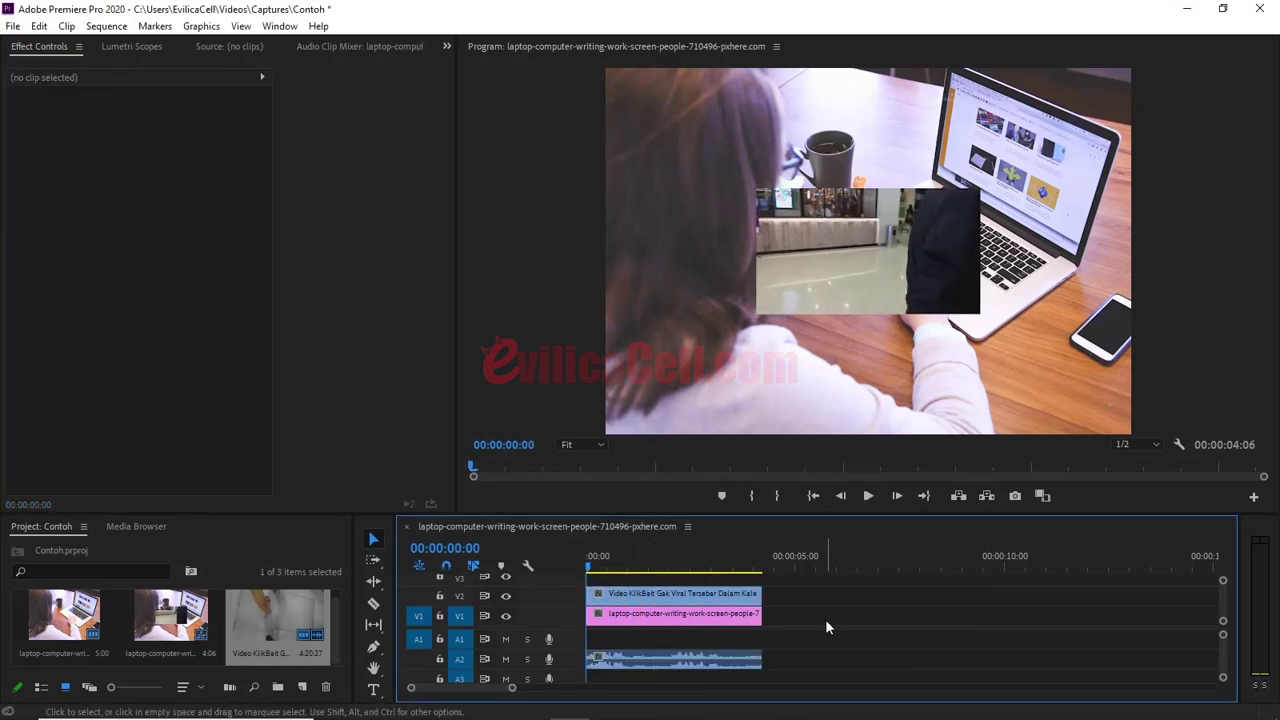
{"action": "left_click", "coordinate": [750, 617]}
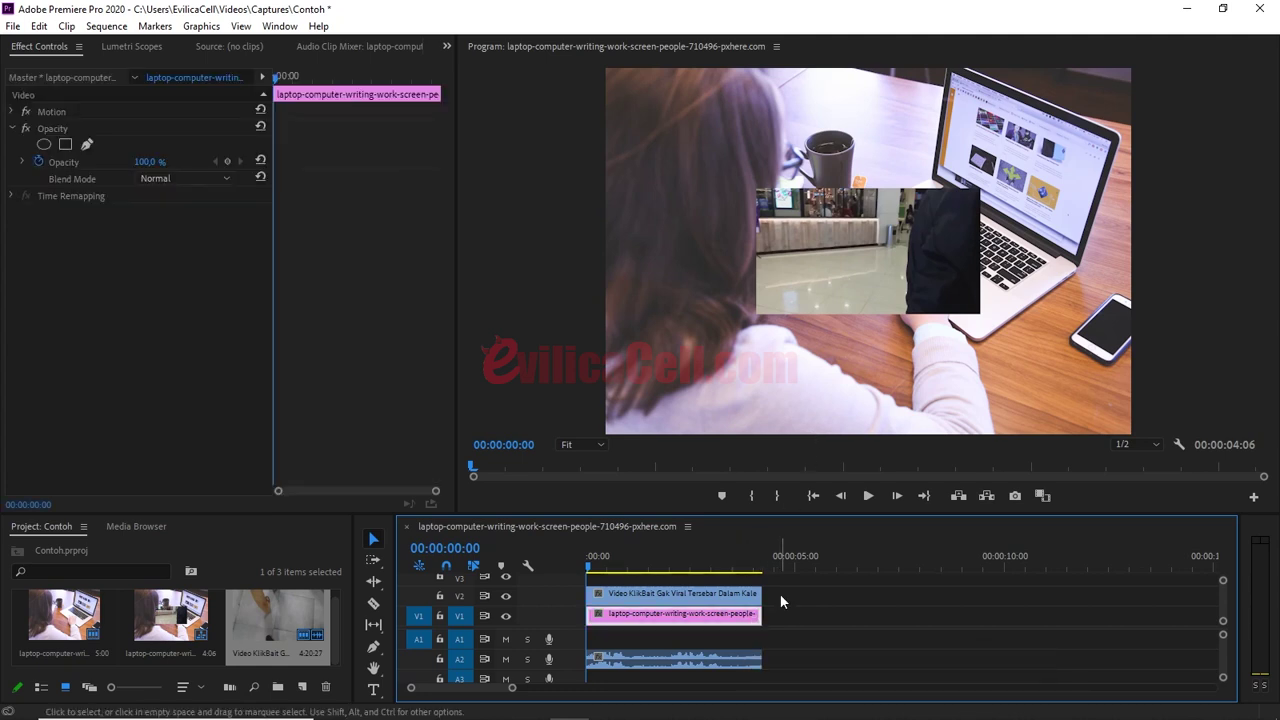
{"action": "left_click", "coordinate": [781, 596]}
{"action": "left_click", "coordinate": [733, 592]}
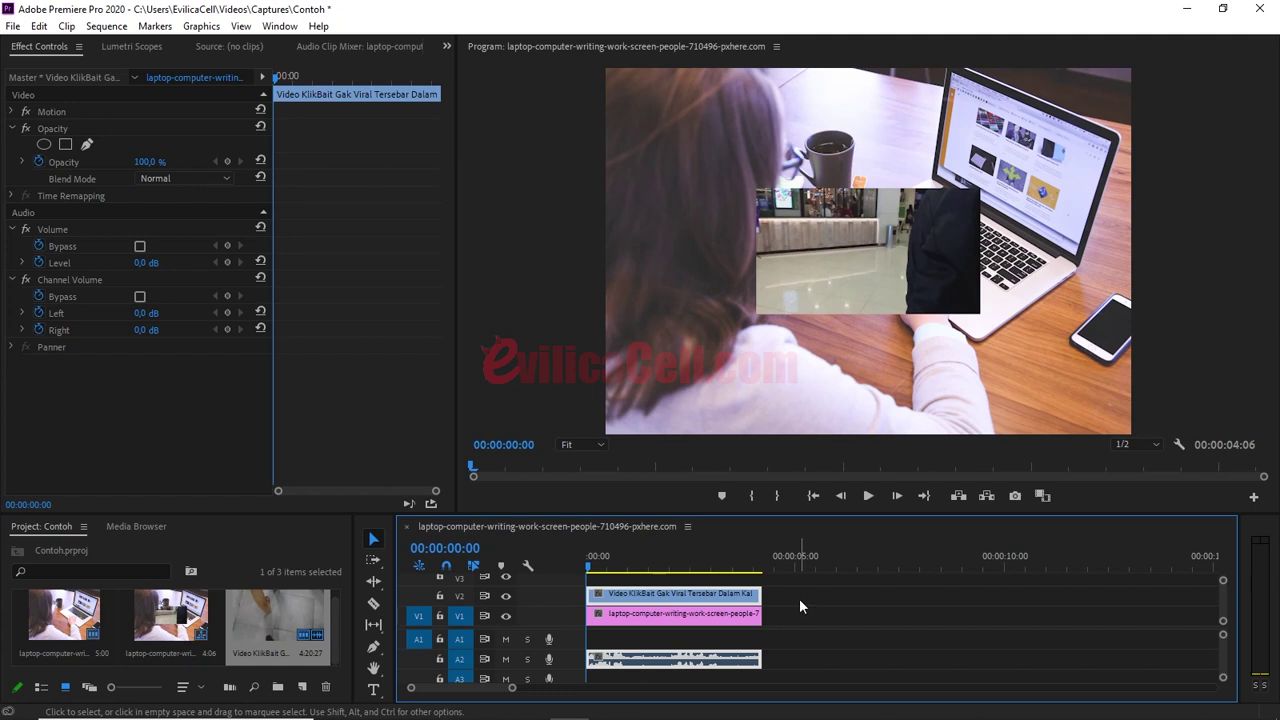
{"action": "left_click", "coordinate": [825, 276]}
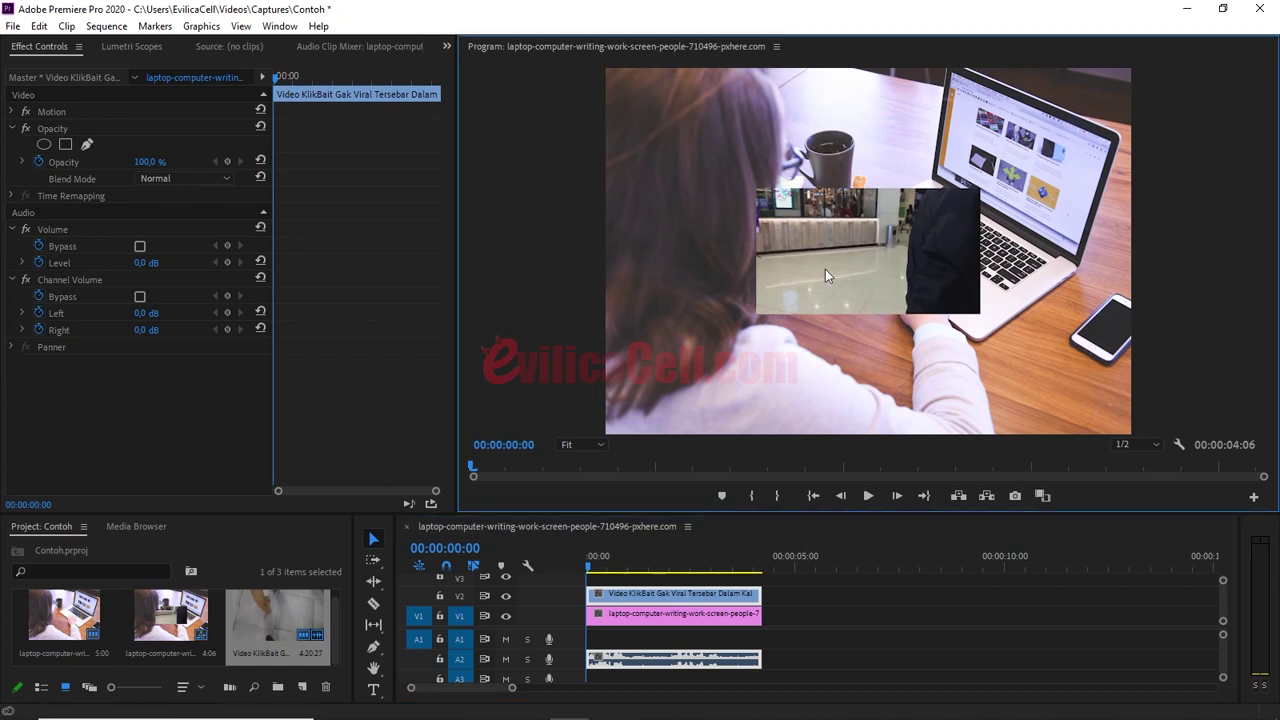
{"action": "left_click", "coordinate": [869, 496]}
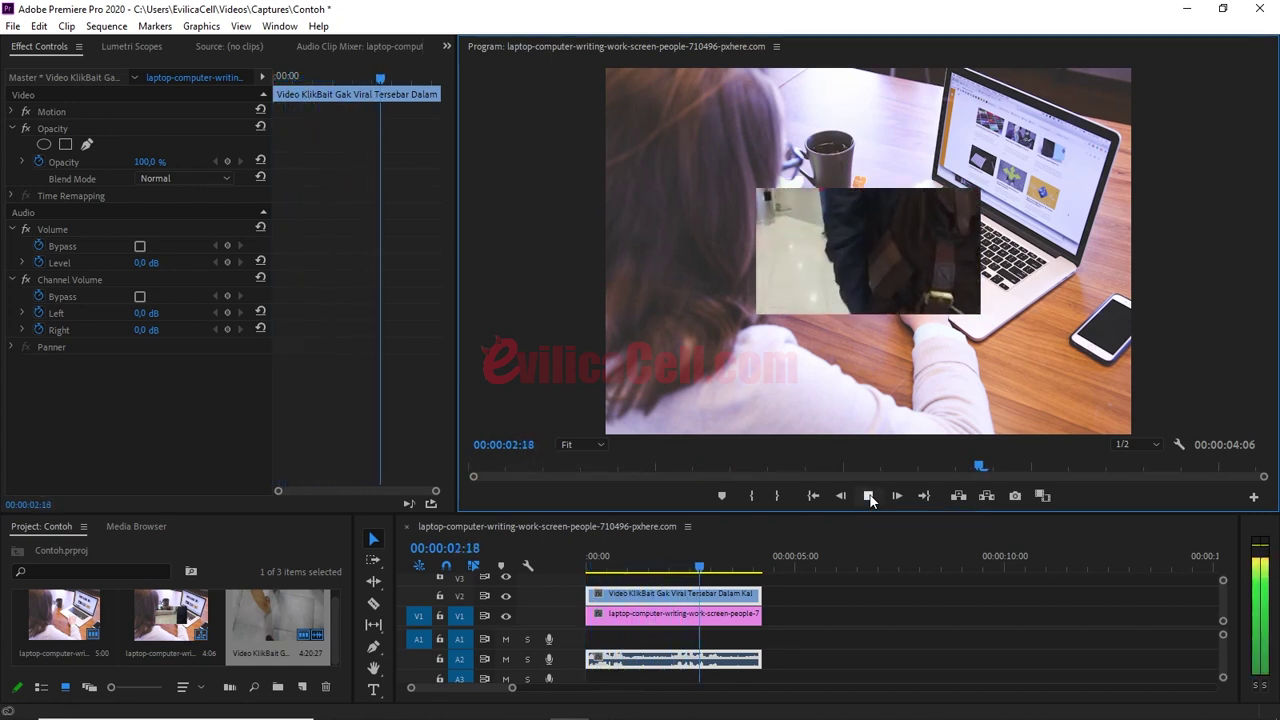
{"action": "left_click", "coordinate": [869, 496]}
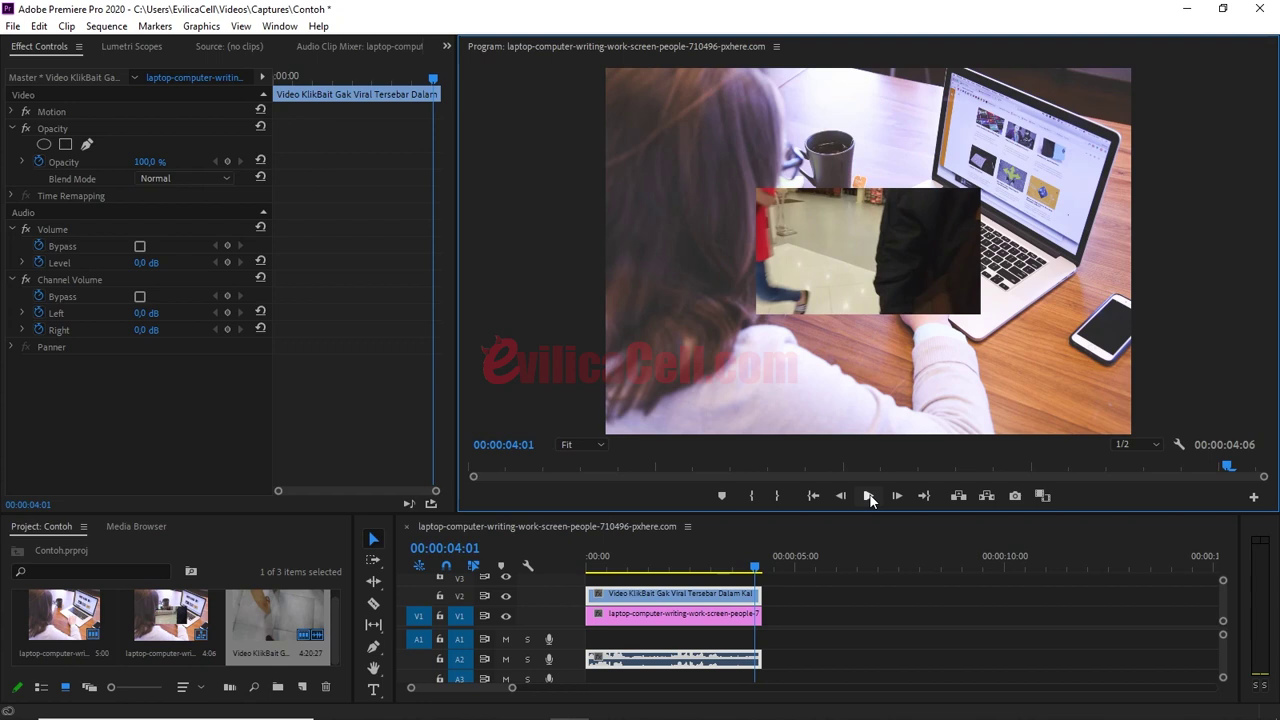
{"action": "left_click", "coordinate": [862, 245]}
Drag the overlay video in the Program monitor up and right onto the laptop
{"action": "mouse_move", "coordinate": [862, 245]}
{"action": "left_mouse_down"}
{"action": "mouse_move", "coordinate": [865, 231]}
{"action": "mouse_move", "coordinate": [914, 245]}
{"action": "mouse_move", "coordinate": [906, 257]}
{"action": "mouse_move", "coordinate": [881, 234]}
{"action": "mouse_move", "coordinate": [901, 208]}
{"action": "left_mouse_up"}
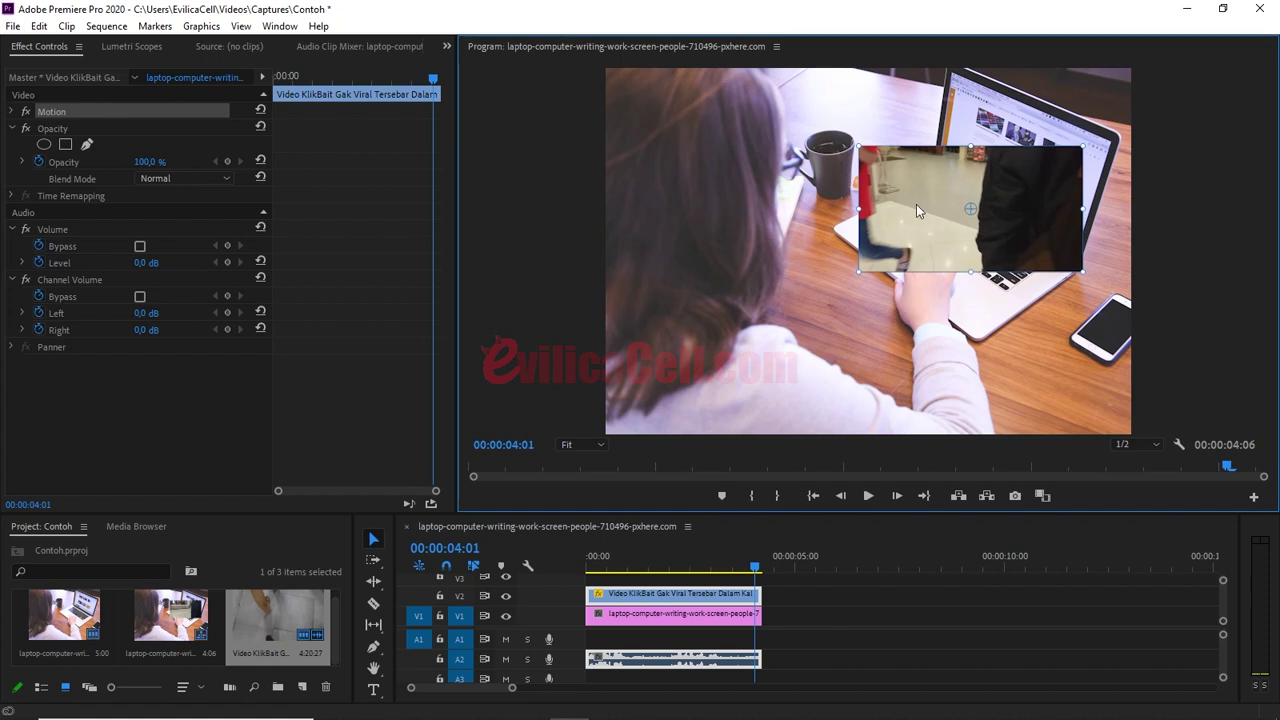
{"action": "left_click_drag", "start_coordinate": [930, 210], "coordinate": [890, 234]}
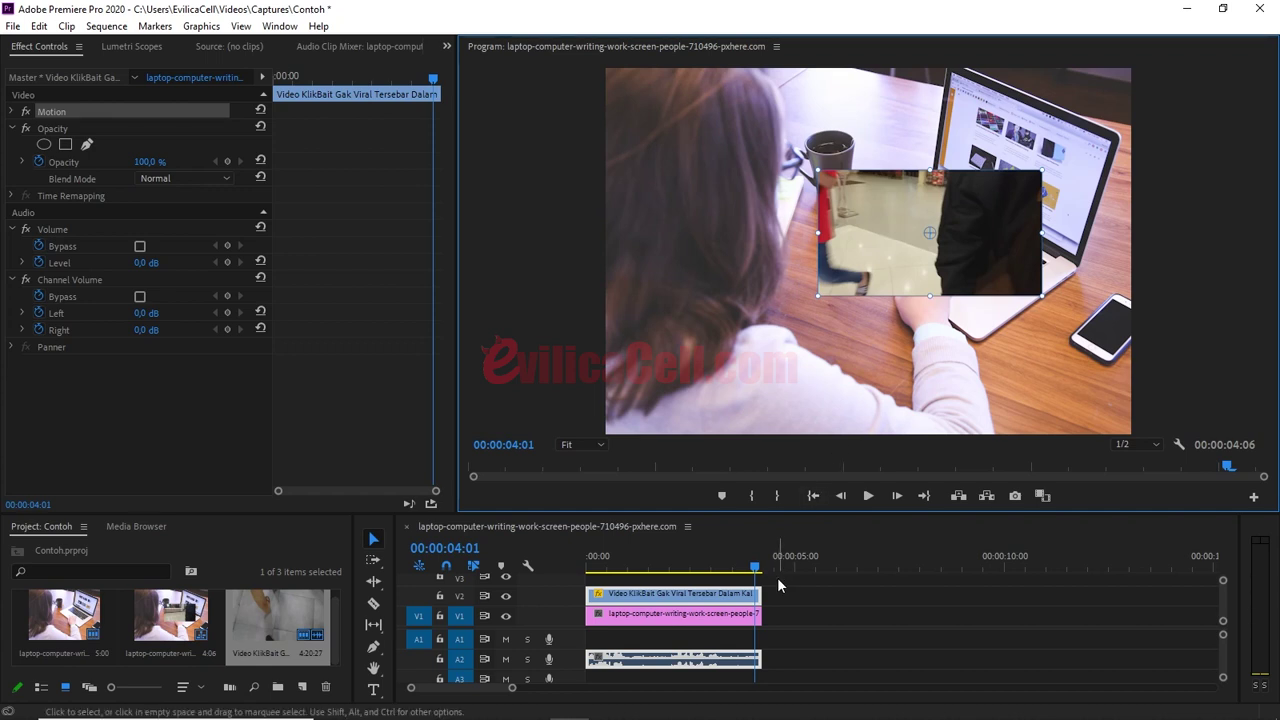
{"action": "mouse_move", "coordinate": [875, 255]}
{"action": "left_mouse_down"}
{"action": "mouse_move", "coordinate": [860, 262]}
{"action": "mouse_move", "coordinate": [935, 209]}
{"action": "left_mouse_up"}
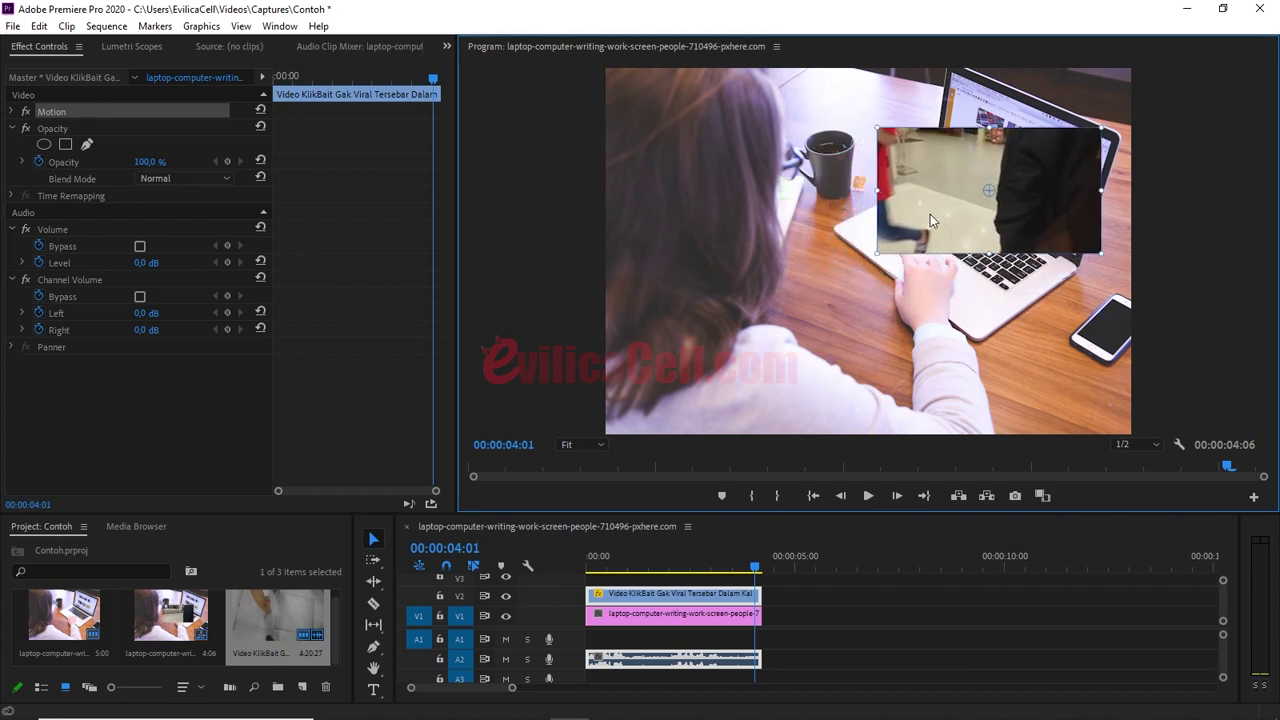
Shrink the overlay and rotate it clockwise so it sits on the tilted laptop screen
{"action": "left_click_drag", "start_coordinate": [876, 120], "coordinate": [900, 134]}
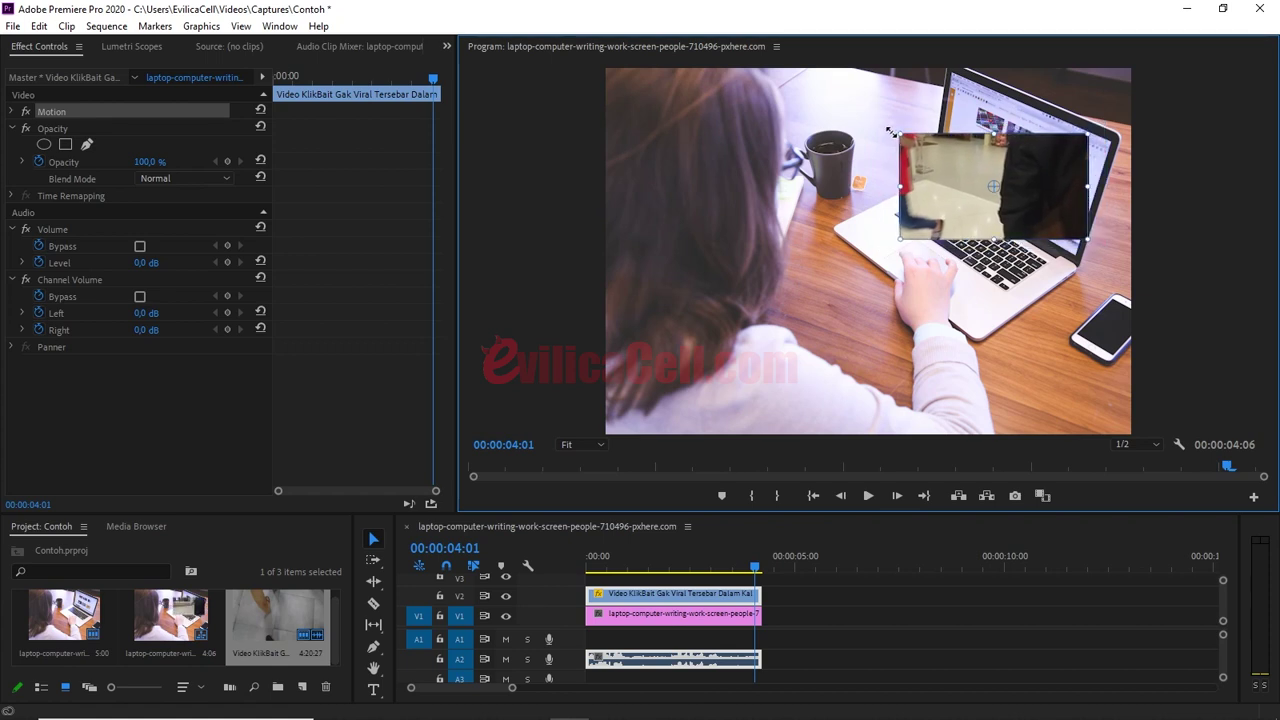
{"action": "left_click_drag", "start_coordinate": [949, 182], "coordinate": [965, 169]}
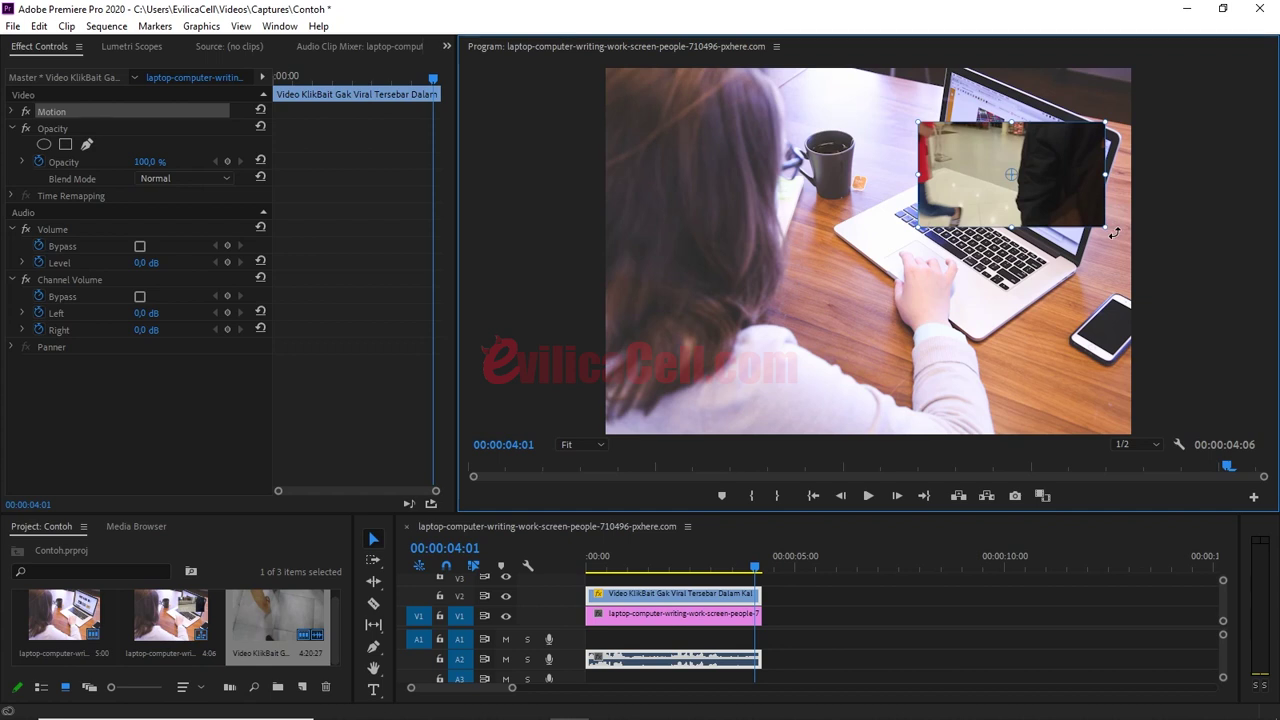
{"action": "left_click_drag", "start_coordinate": [1113, 233], "coordinate": [1074, 256]}
{"action": "left_click_drag", "start_coordinate": [1028, 195], "coordinate": [1030, 170]}
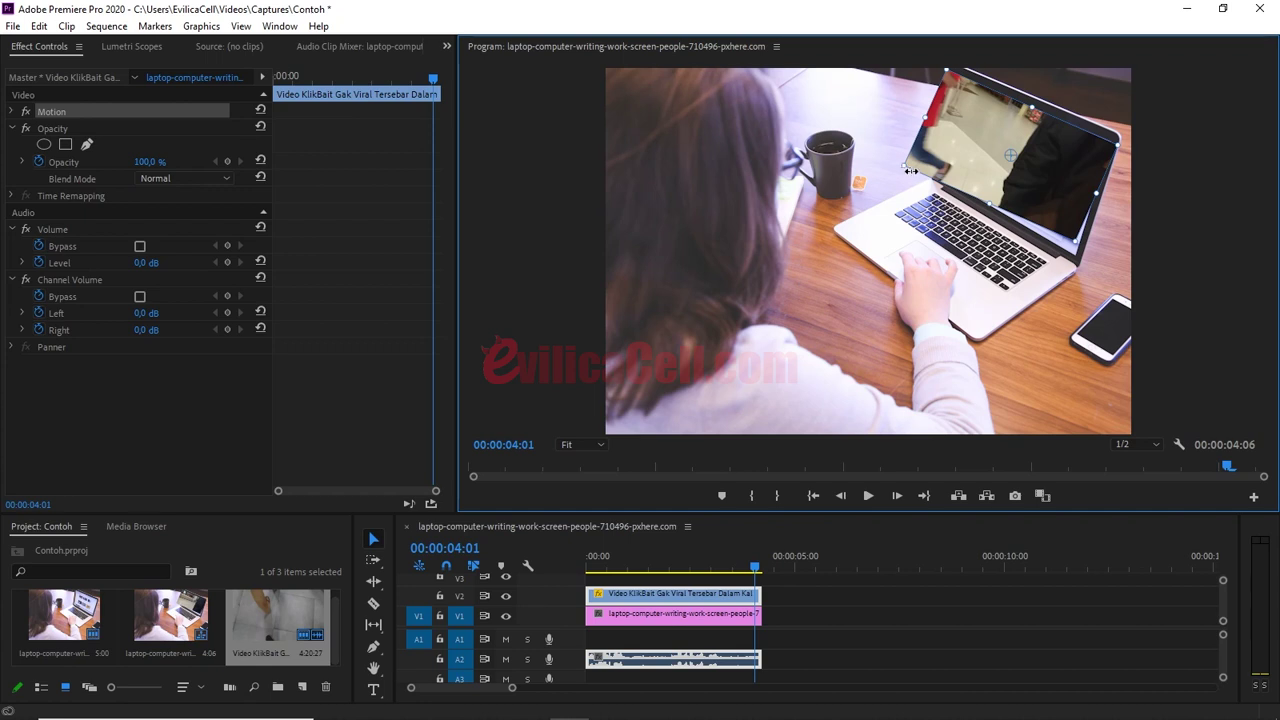
{"action": "left_click_drag", "start_coordinate": [910, 170], "coordinate": [969, 153]}
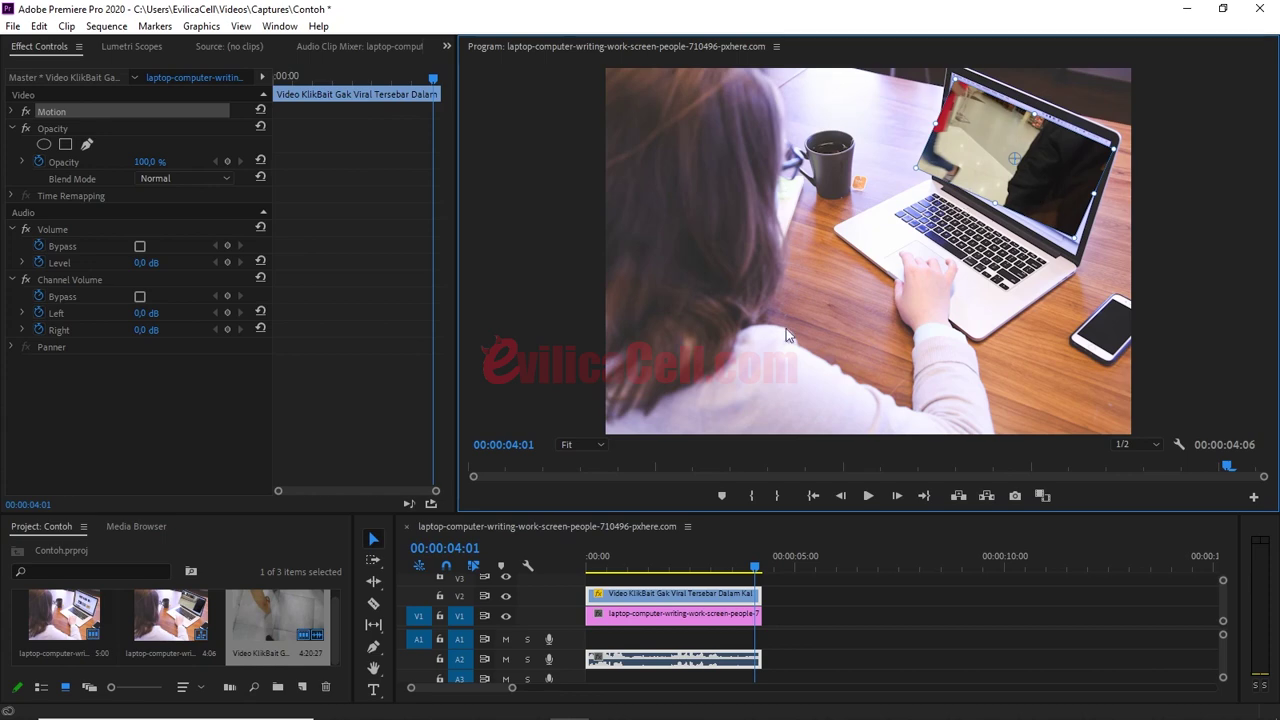
Show the Effects panel from the Window menu and search it for 'Corner'
{"action": "left_click", "coordinate": [276, 28]}
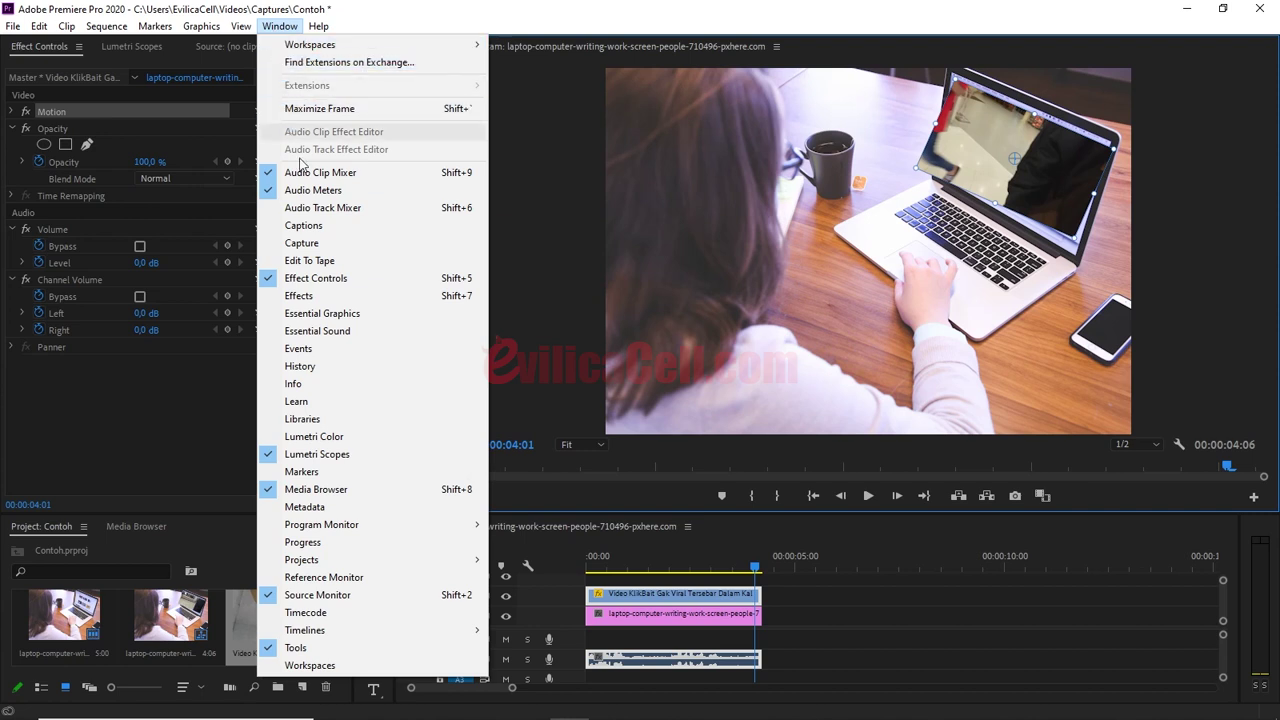
{"action": "left_click", "coordinate": [375, 300]}
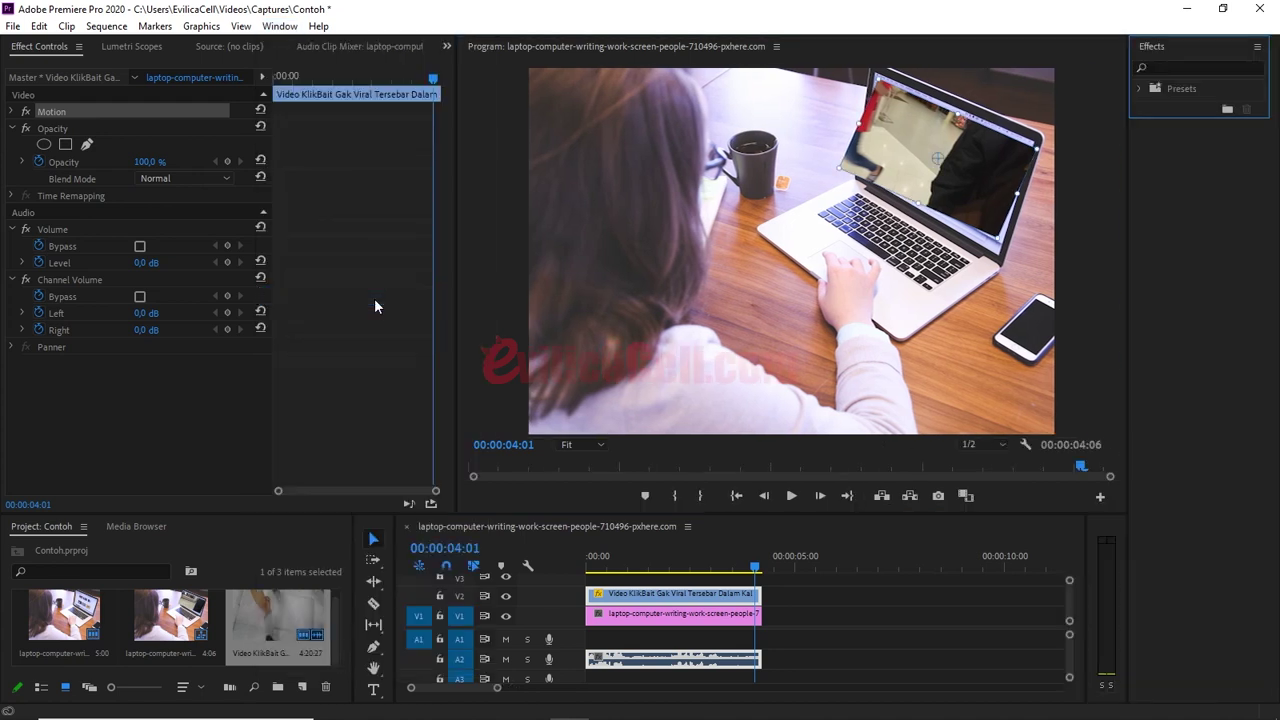
{"action": "left_click", "coordinate": [1168, 65]}
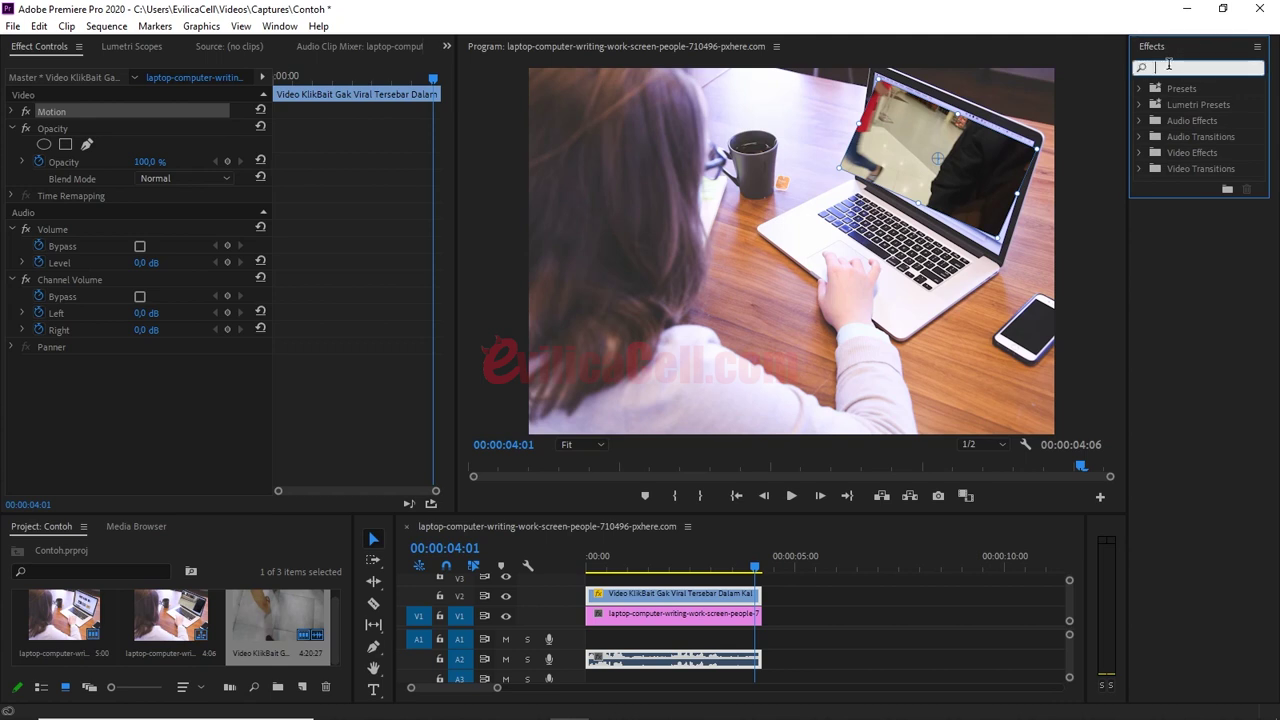
{"action": "type", "text": "Corner"}
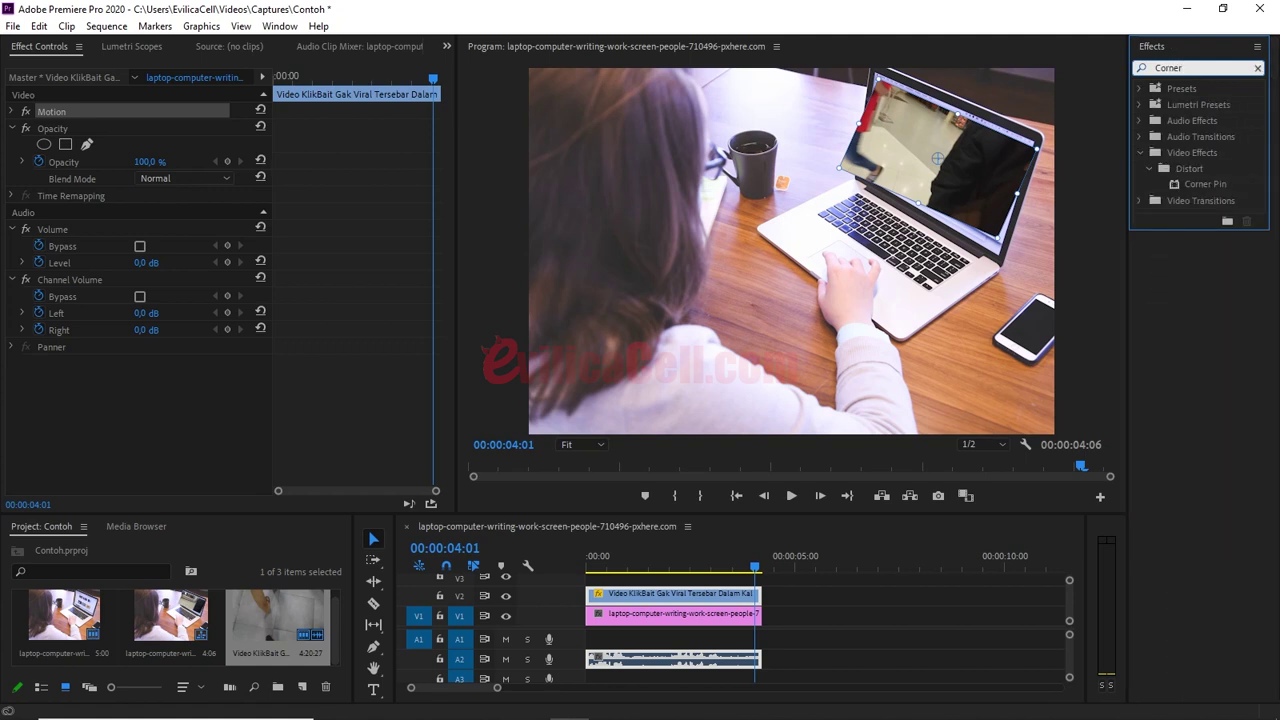
Drag the Corner Pin effect onto the upper (V2) KlikBait clip in the timeline
{"action": "left_click", "coordinate": [1211, 185]}
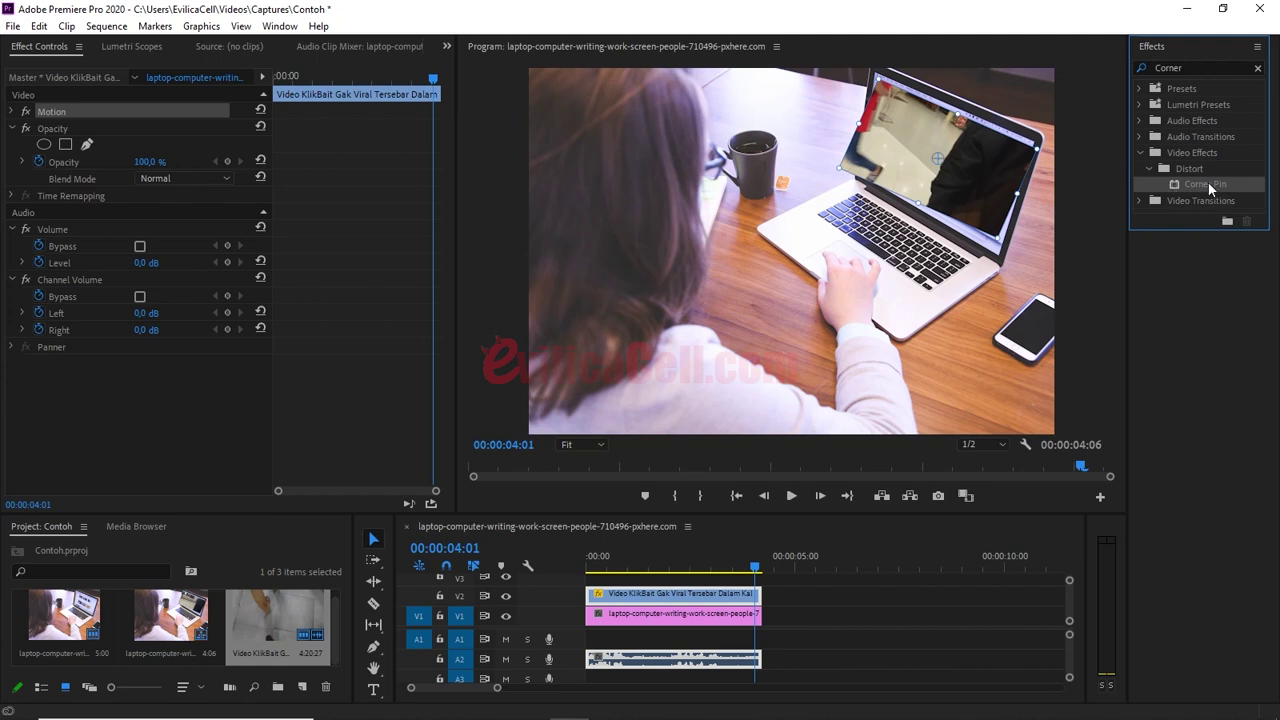
{"action": "left_click_drag", "start_coordinate": [1208, 182], "coordinate": [688, 600]}
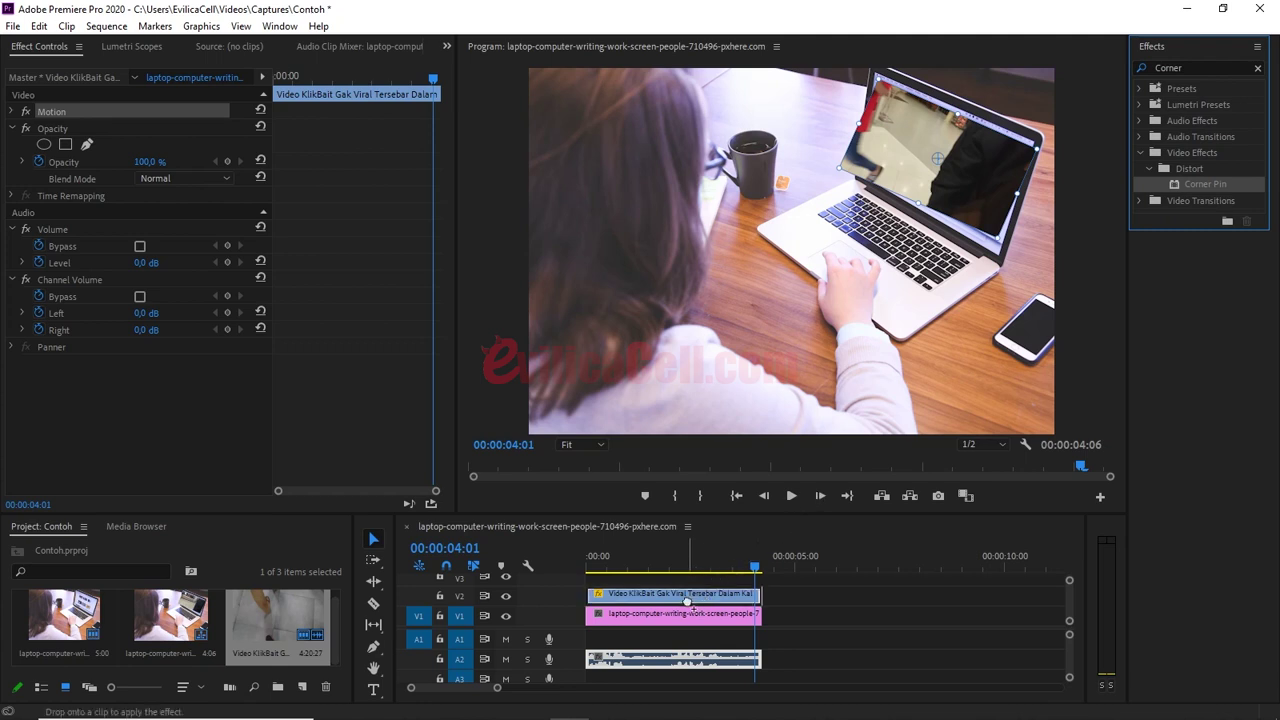
{"action": "left_click_drag", "start_coordinate": [688, 600], "coordinate": [688, 600]}
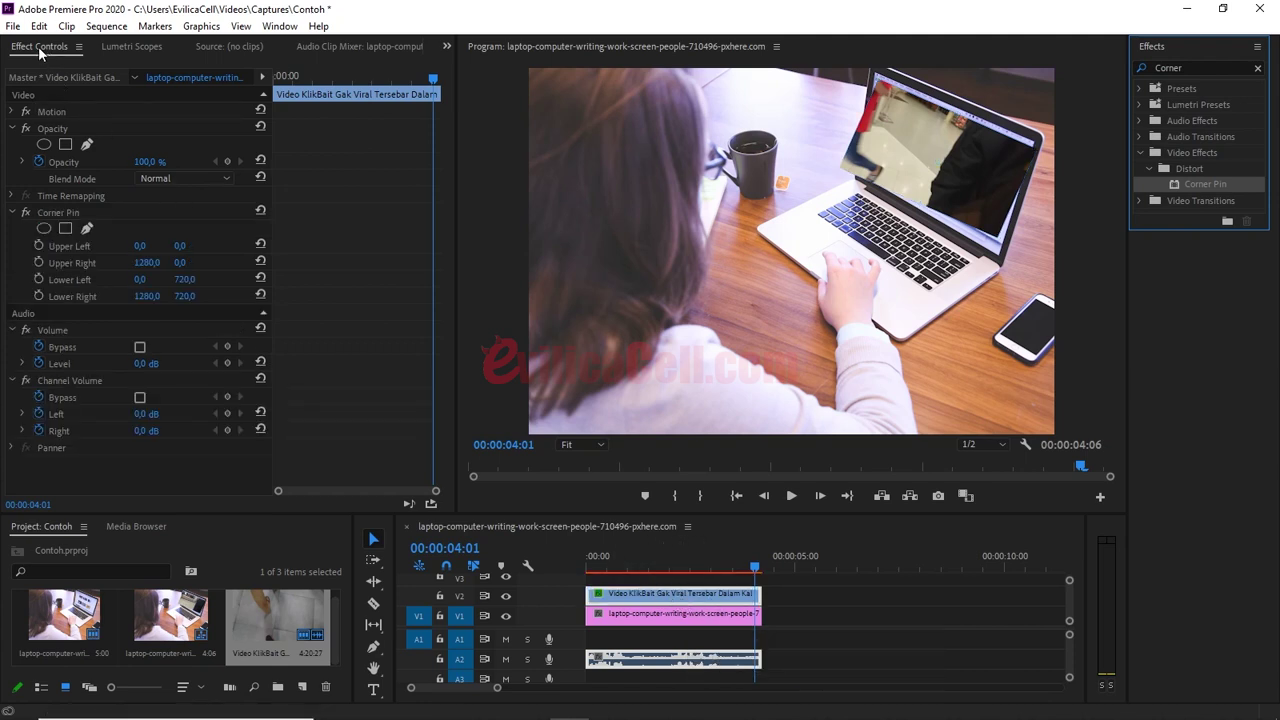
Select Corner Pin in Effect Controls, close the Effects panel, and enlarge the Program monitor
{"action": "left_click", "coordinate": [72, 213]}
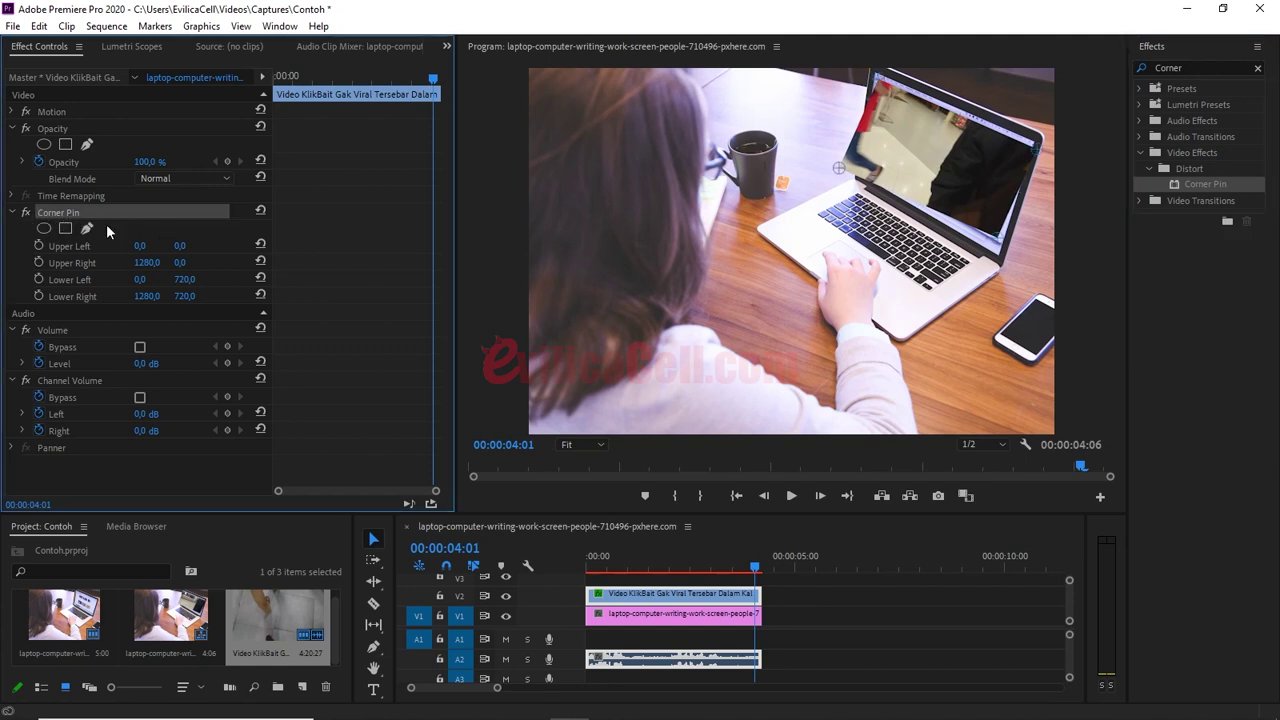
{"action": "left_click", "coordinate": [1258, 47]}
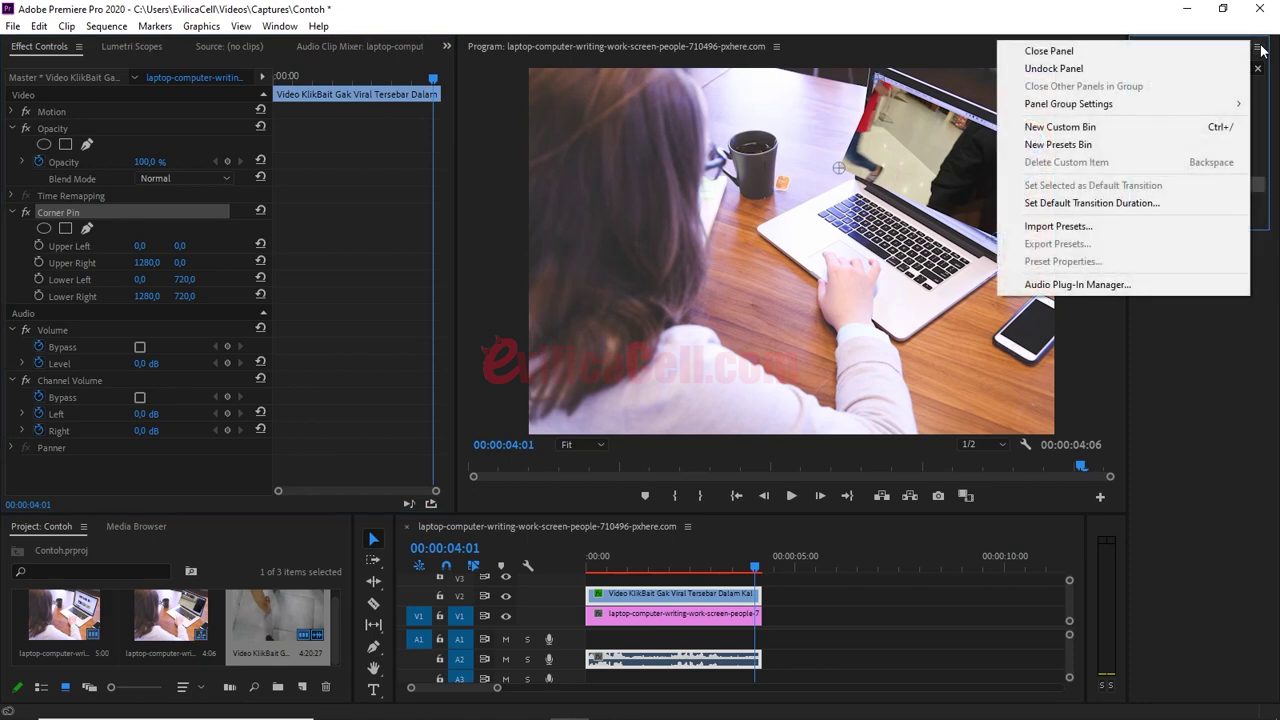
{"action": "left_click", "coordinate": [1111, 50]}
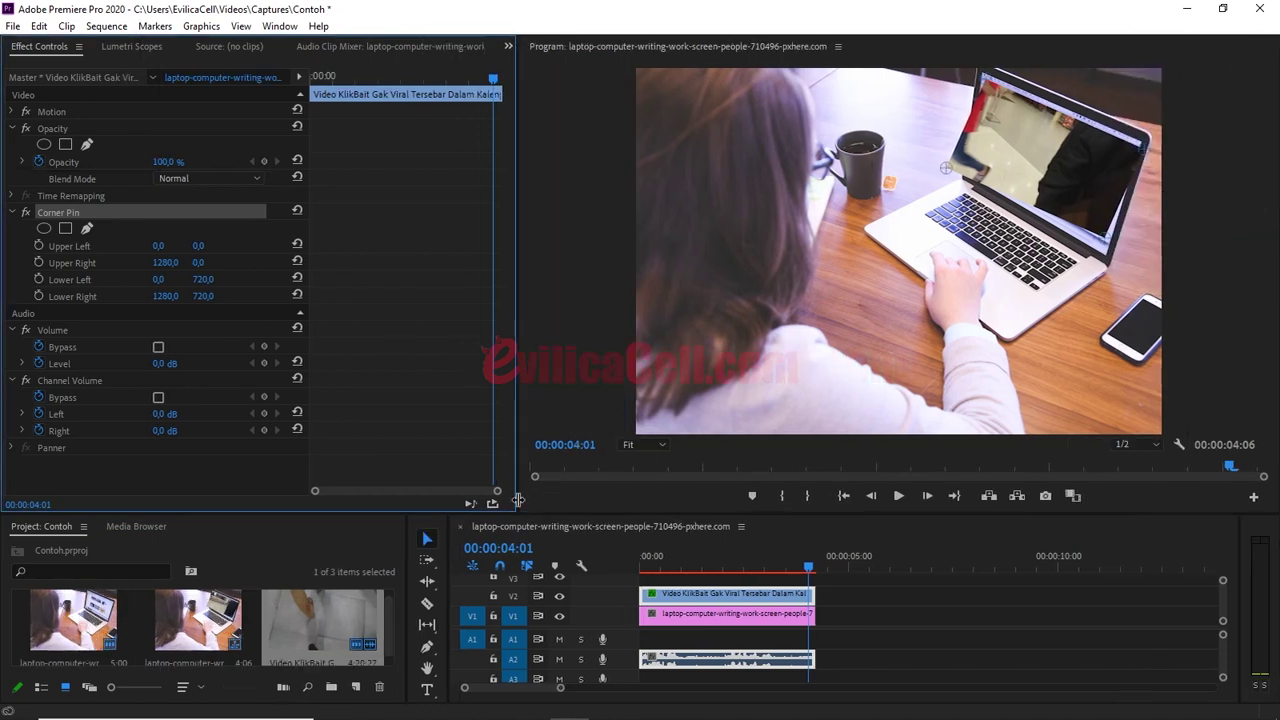
{"action": "left_click_drag", "start_coordinate": [518, 500], "coordinate": [452, 493]}
{"action": "left_click_drag", "start_coordinate": [765, 515], "coordinate": [762, 542]}
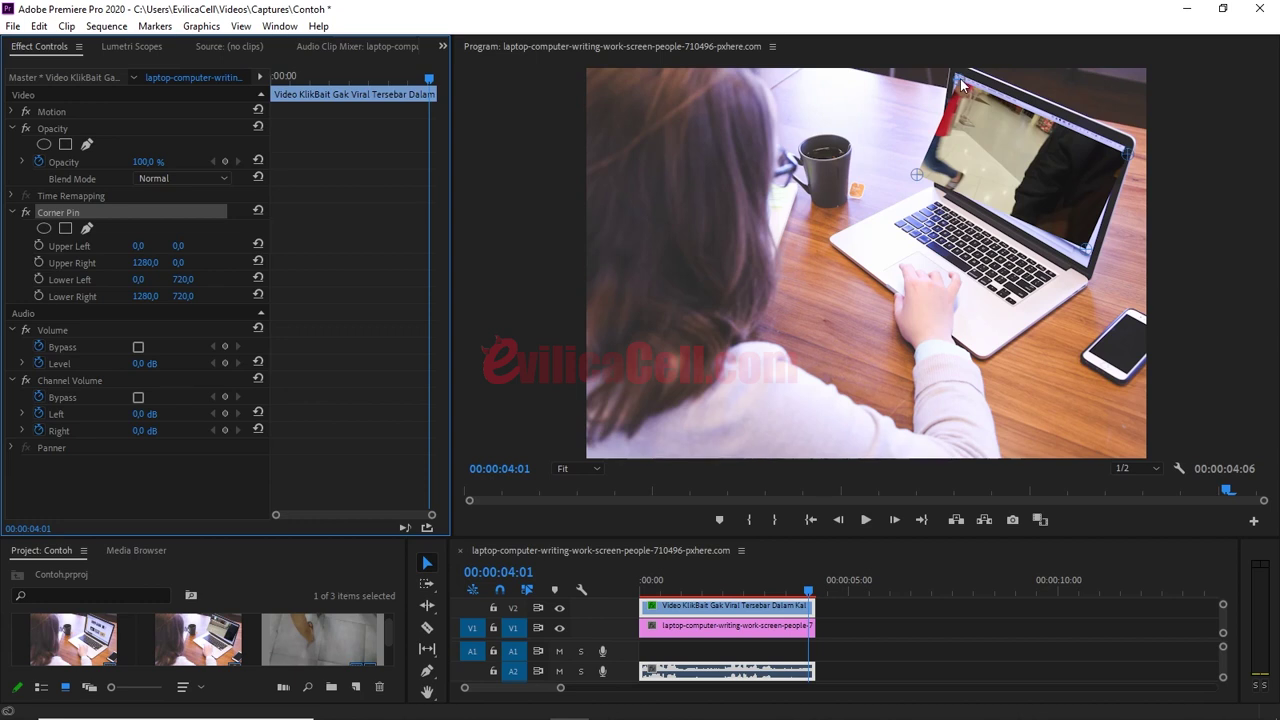
Pin the overlay's upper-left and upper-right corners onto the laptop screen's top corners
{"action": "left_click_drag", "start_coordinate": [961, 86], "coordinate": [957, 78]}
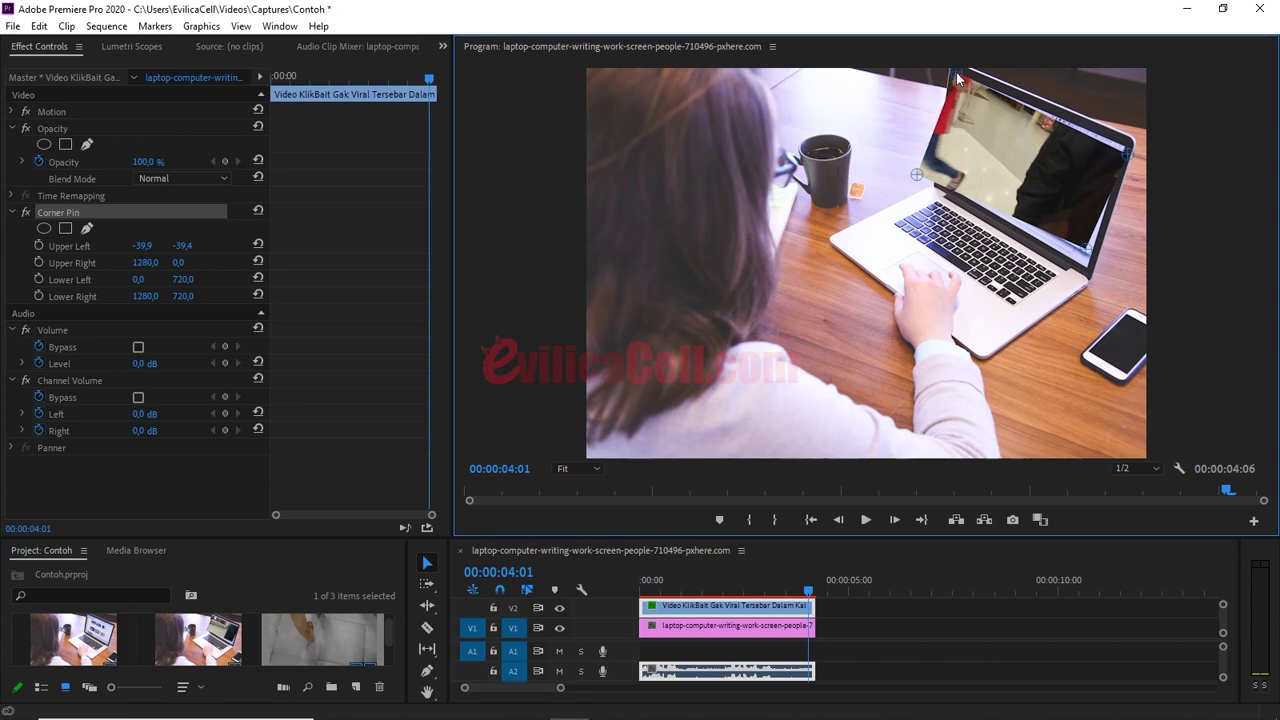
{"action": "left_click_drag", "start_coordinate": [957, 78], "coordinate": [960, 79]}
{"action": "left_click_drag", "start_coordinate": [1135, 145], "coordinate": [1127, 149]}
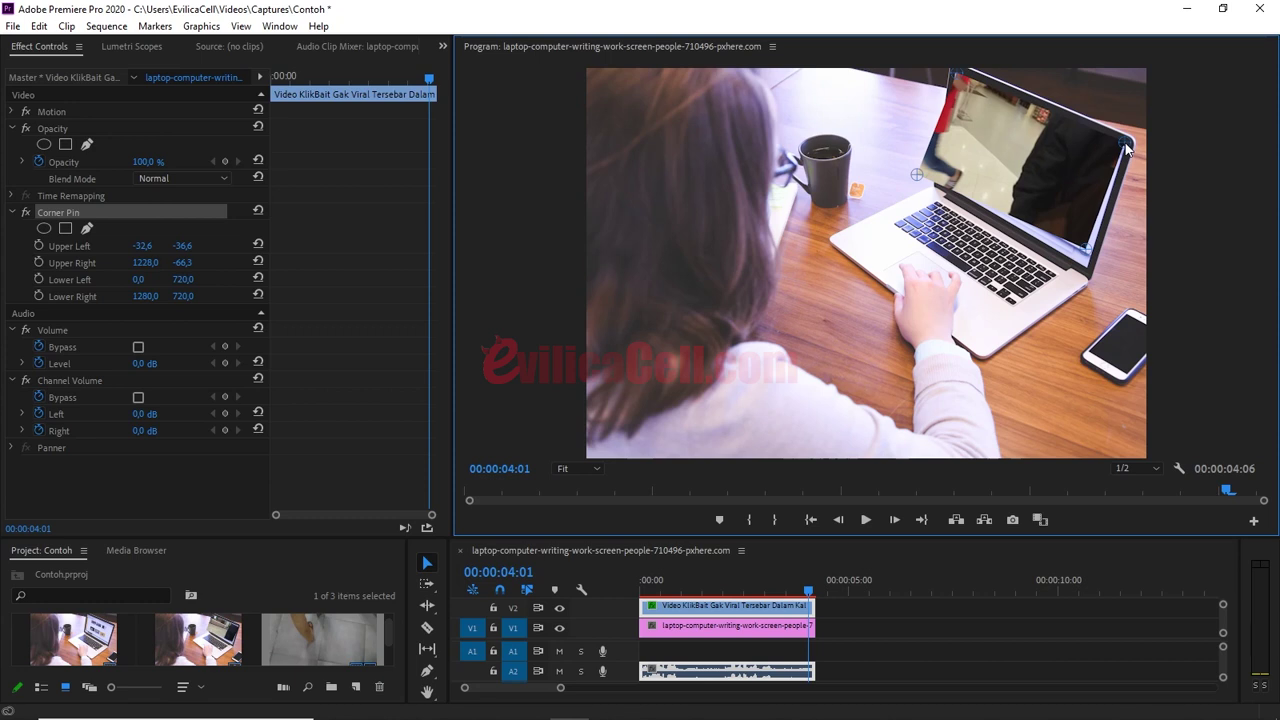
{"action": "left_click_drag", "start_coordinate": [1126, 148], "coordinate": [1129, 151]}
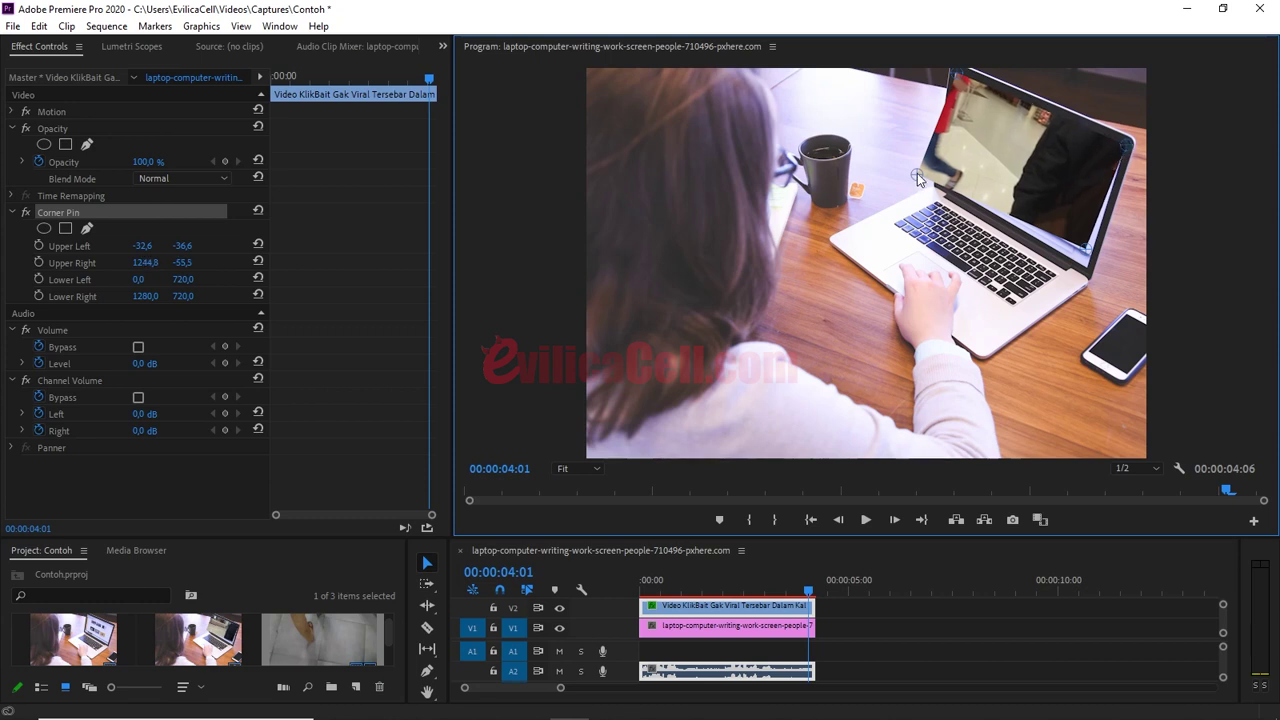
Pin the lower corners to the screen's bottom edges, Lower Right at 1336.8/838.1, and refine the corners
{"action": "left_click_drag", "start_coordinate": [917, 173], "coordinate": [939, 183]}
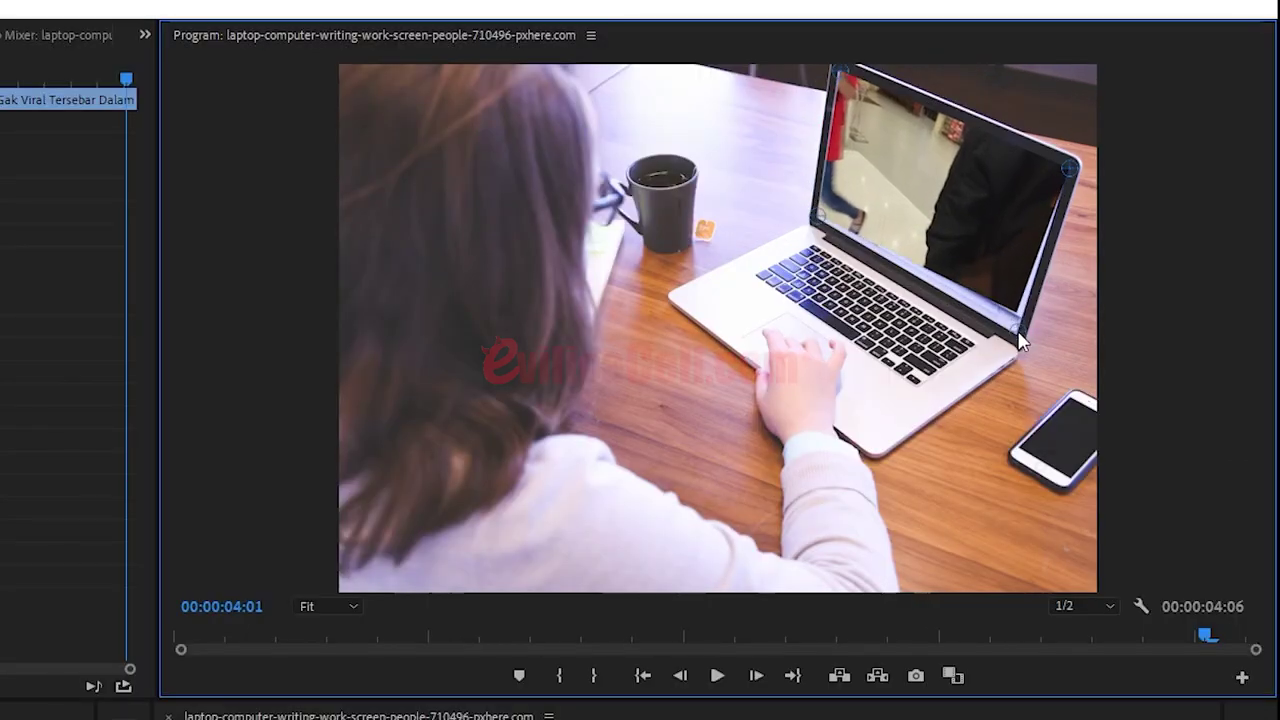
{"action": "left_click_drag", "start_coordinate": [1018, 334], "coordinate": [1021, 339]}
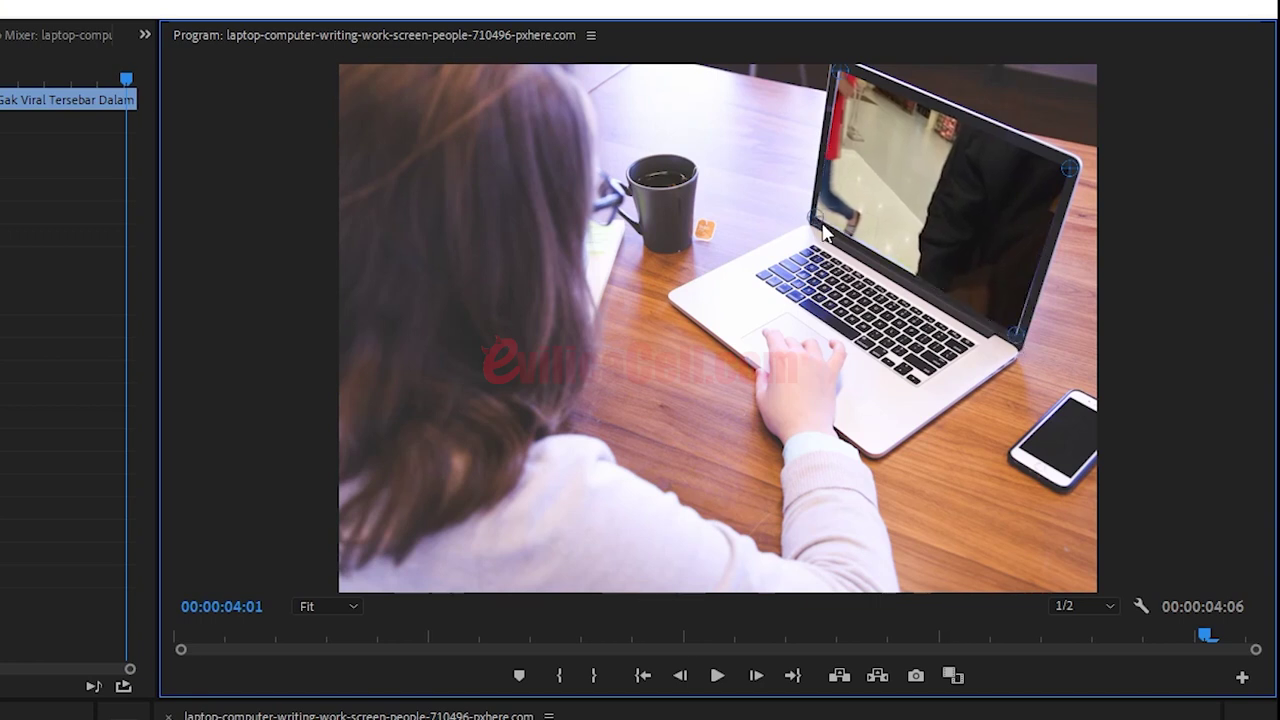
{"action": "left_click_drag", "start_coordinate": [823, 226], "coordinate": [828, 226]}
{"action": "left_click_drag", "start_coordinate": [1068, 170], "coordinate": [1067, 169]}
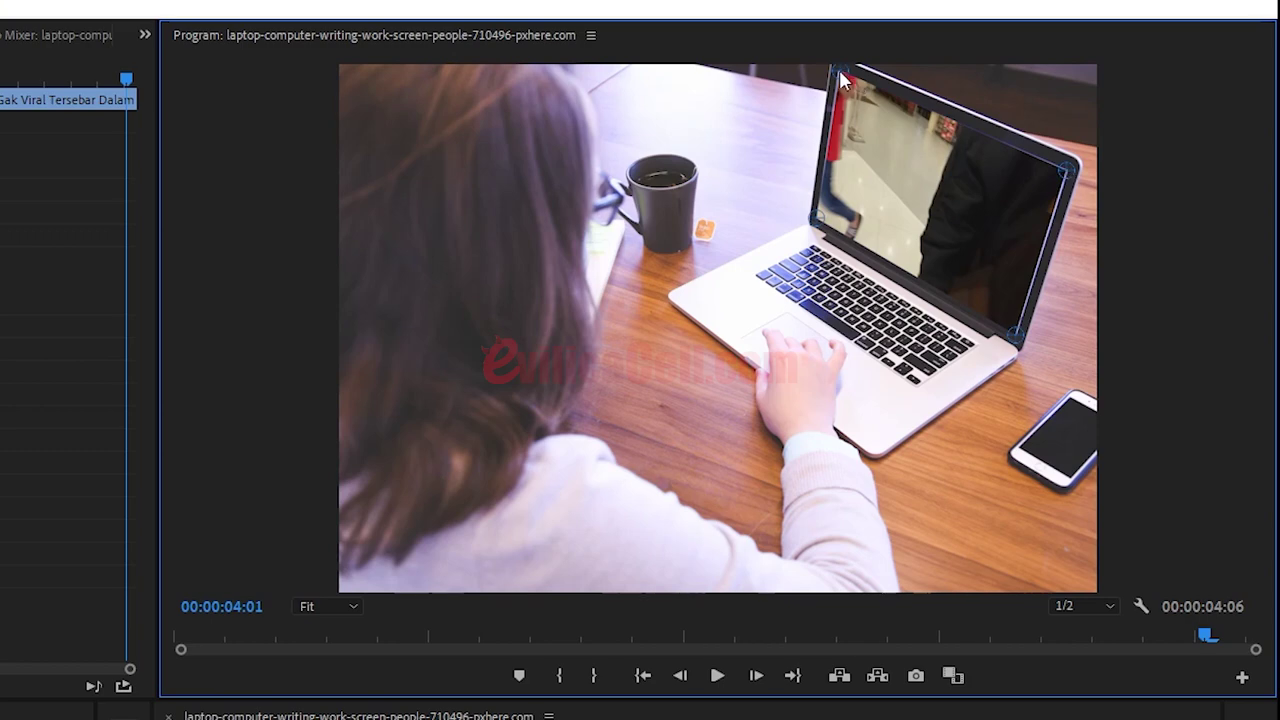
{"action": "left_click_drag", "start_coordinate": [838, 76], "coordinate": [841, 80]}
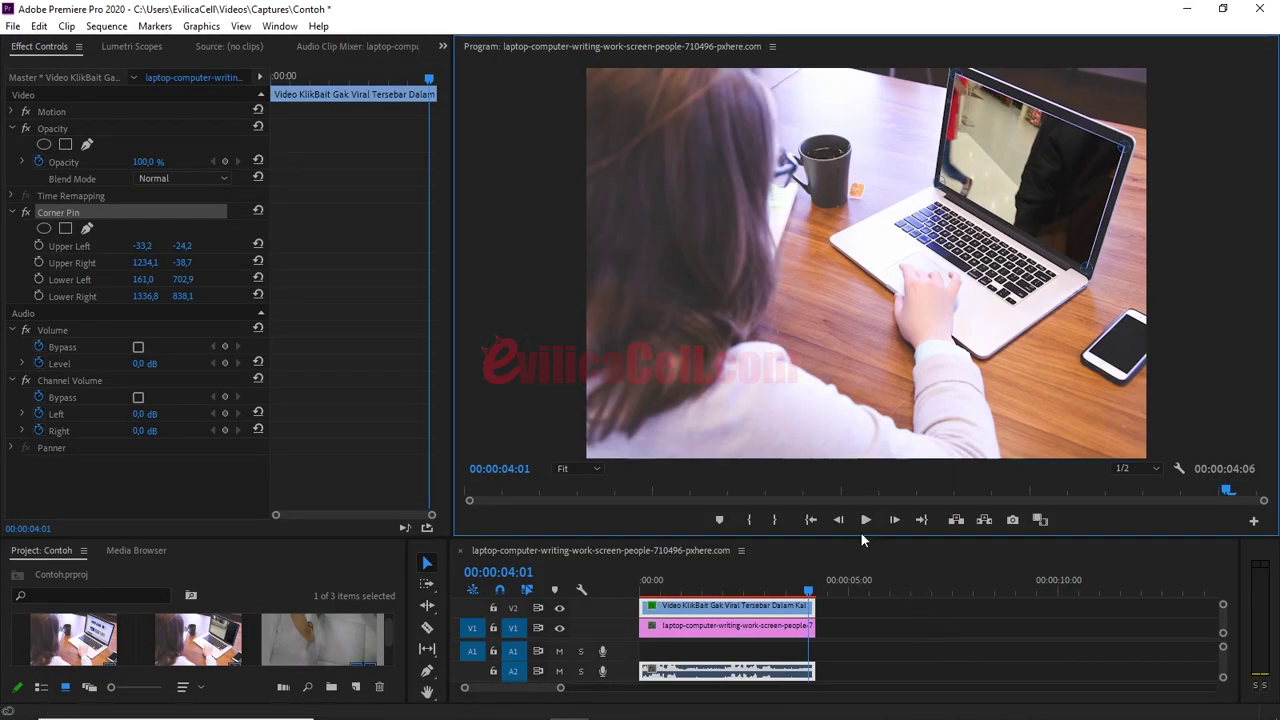
{"action": "key", "text": "Left"}
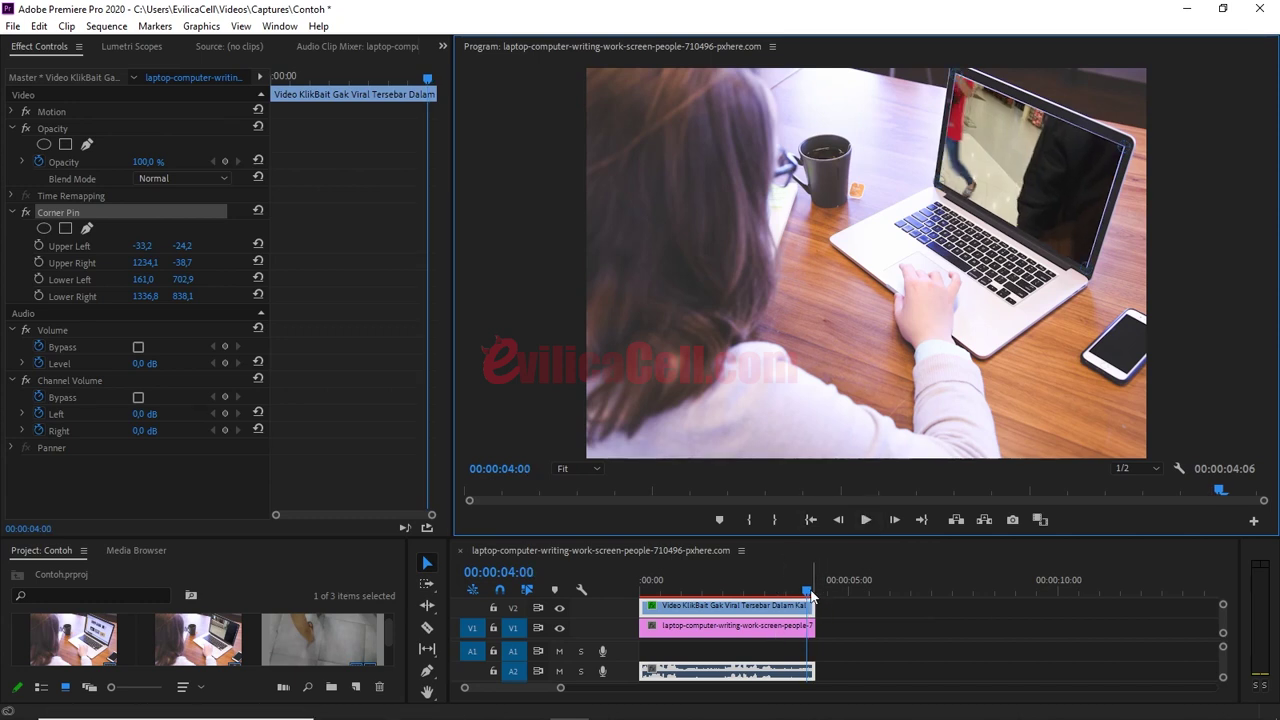
{"action": "left_click_drag", "start_coordinate": [811, 597], "coordinate": [614, 594]}
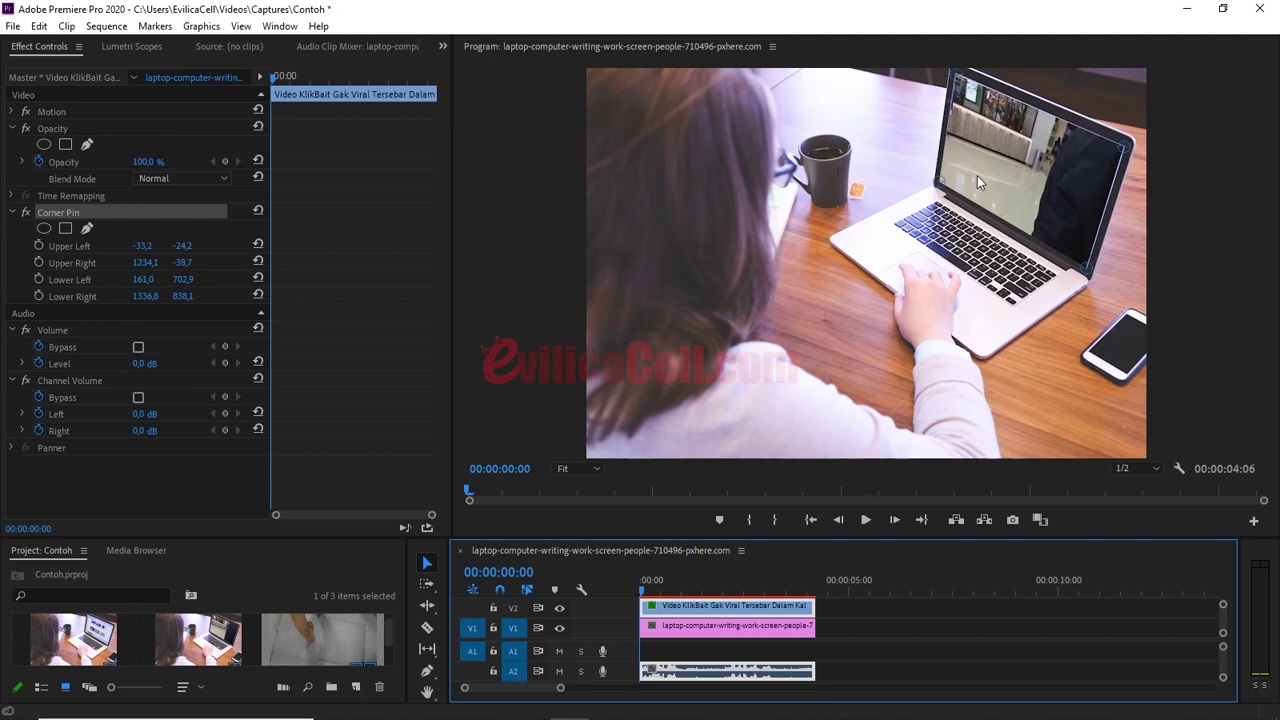
{"action": "left_click", "coordinate": [865, 521]}
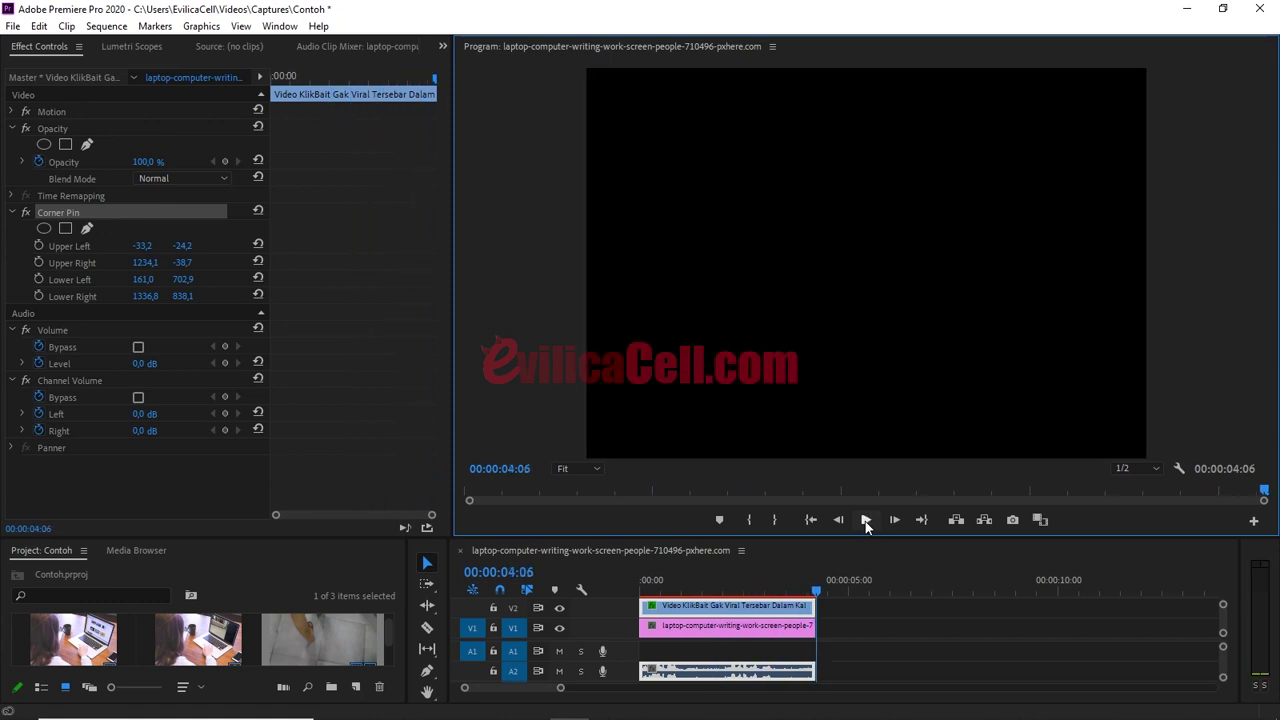
{"action": "left_click", "coordinate": [865, 521]}
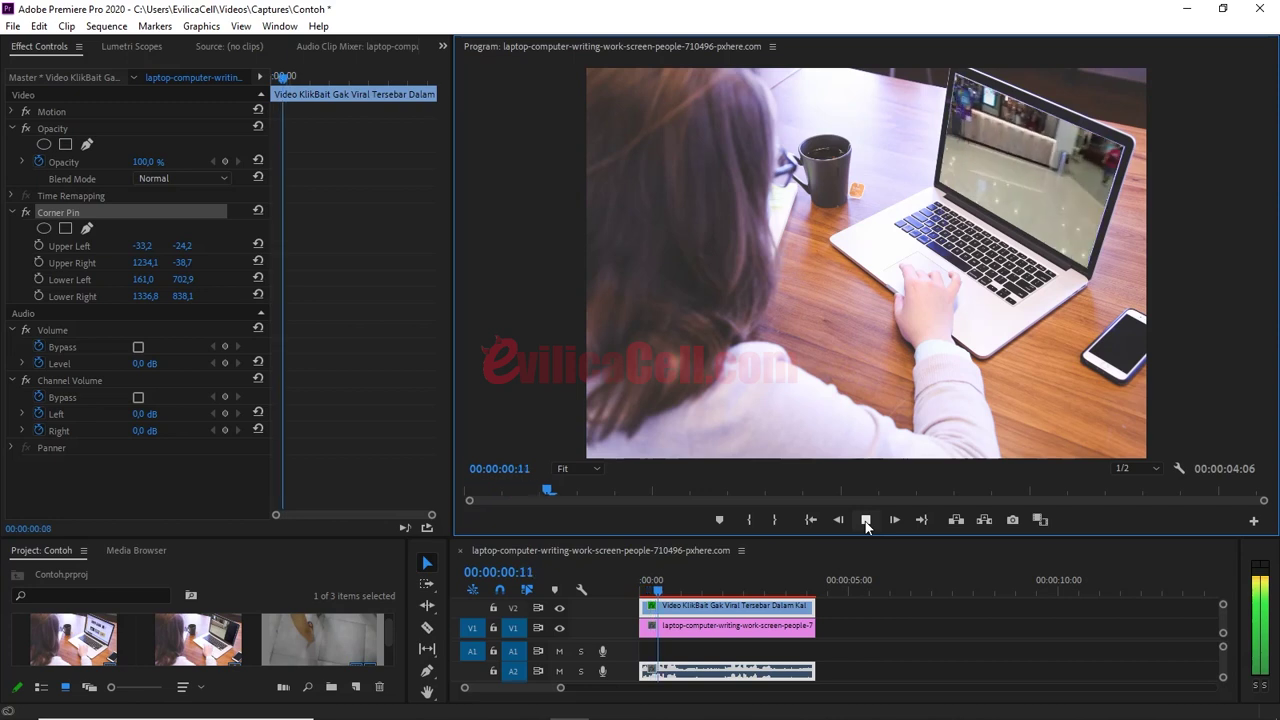
{"action": "left_click", "coordinate": [866, 521]}
{"action": "left_click", "coordinate": [866, 521]}
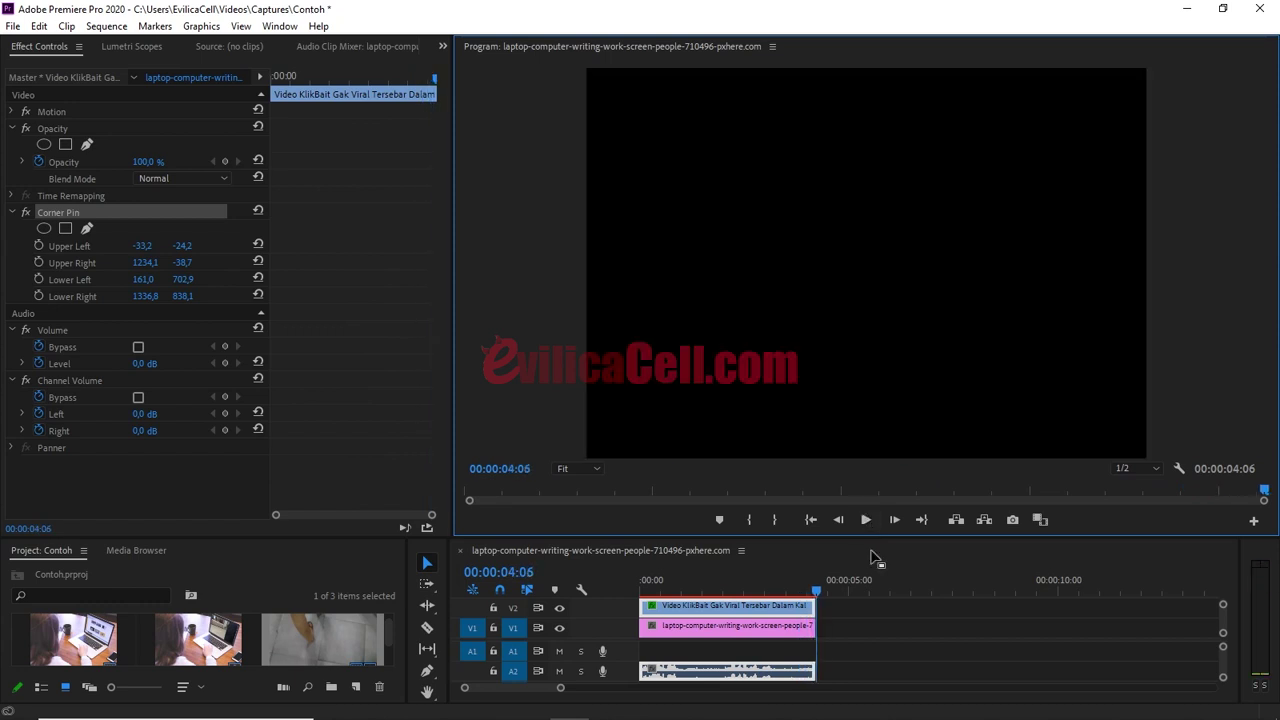
{"action": "left_click", "coordinate": [807, 582]}
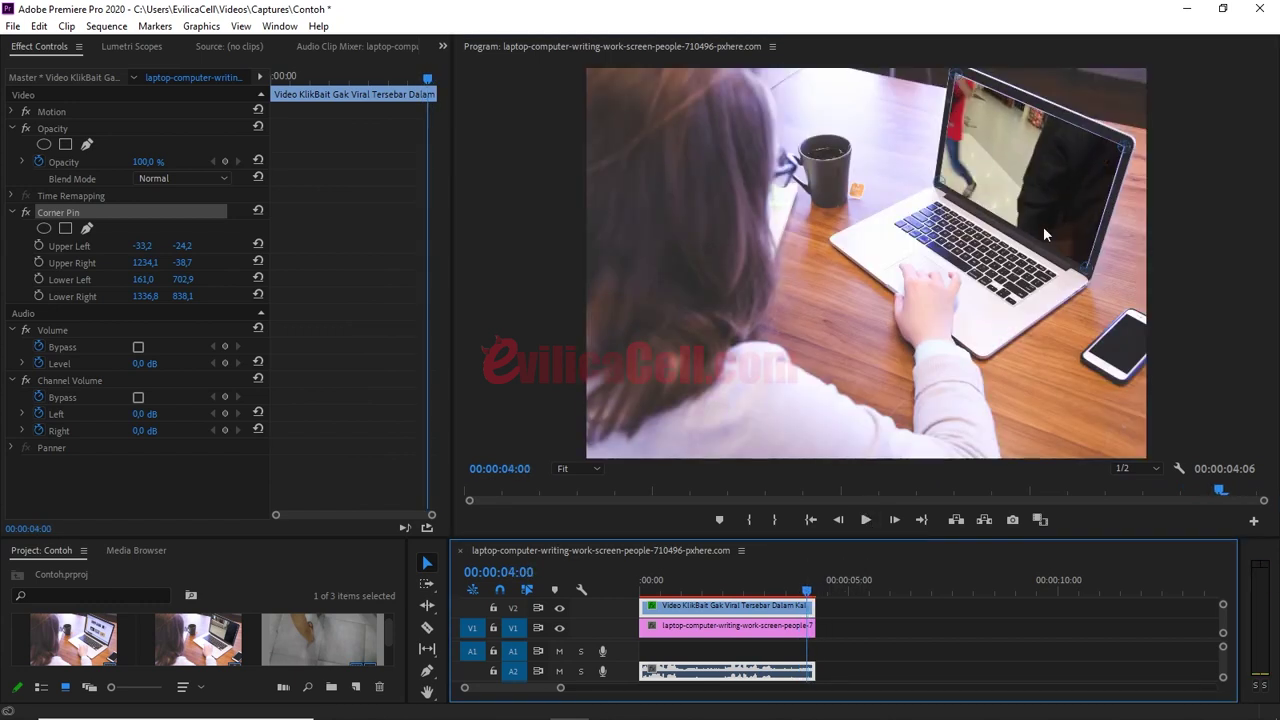